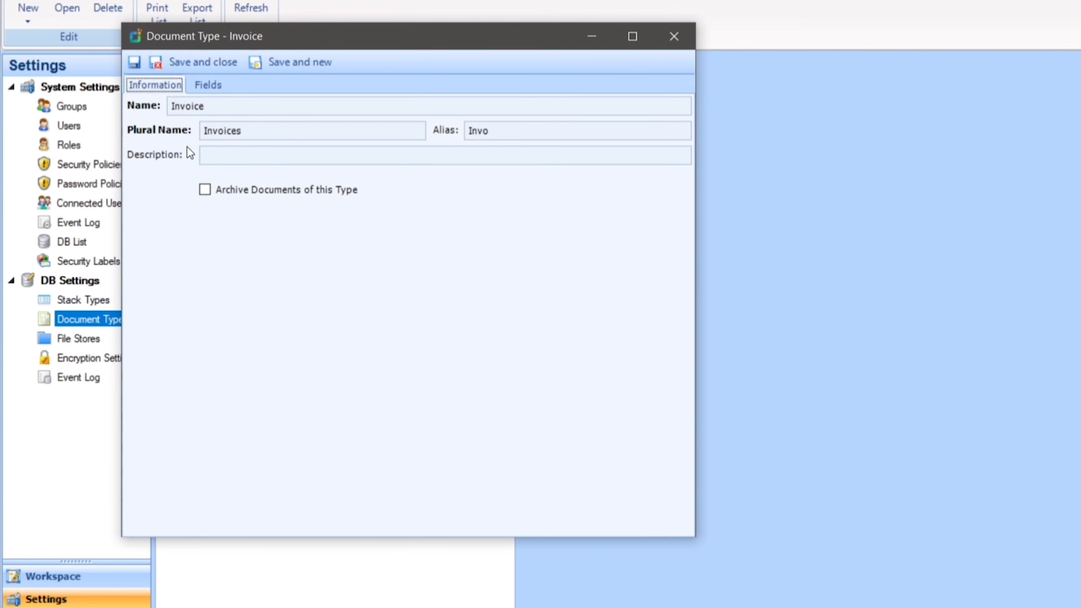
Step: Review the fields defined for the Invoice document type, and close its definition
{"action": "left_click", "coordinate": [208, 86]}
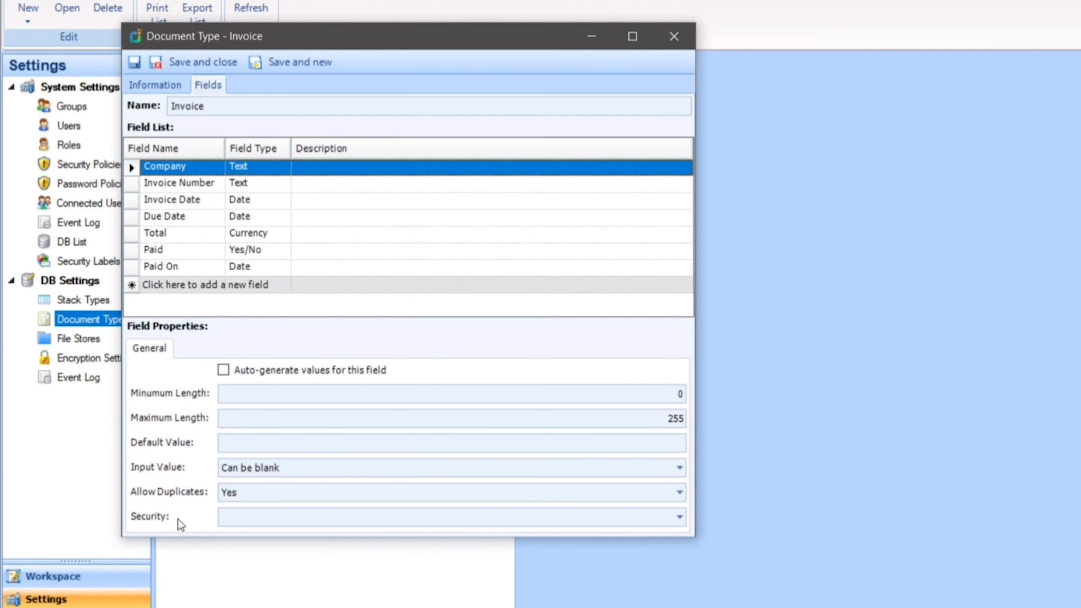
{"action": "left_click", "coordinate": [679, 40]}
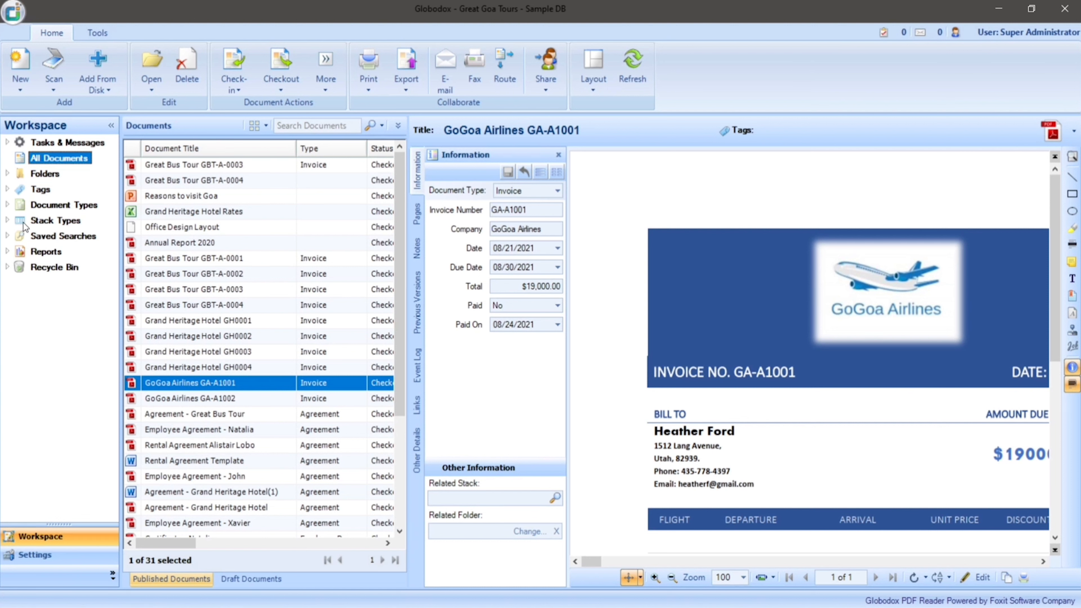
Step: Expand the document types in the workspace and view the Invoices and Agreements document lists
{"action": "left_click", "coordinate": [7, 206]}
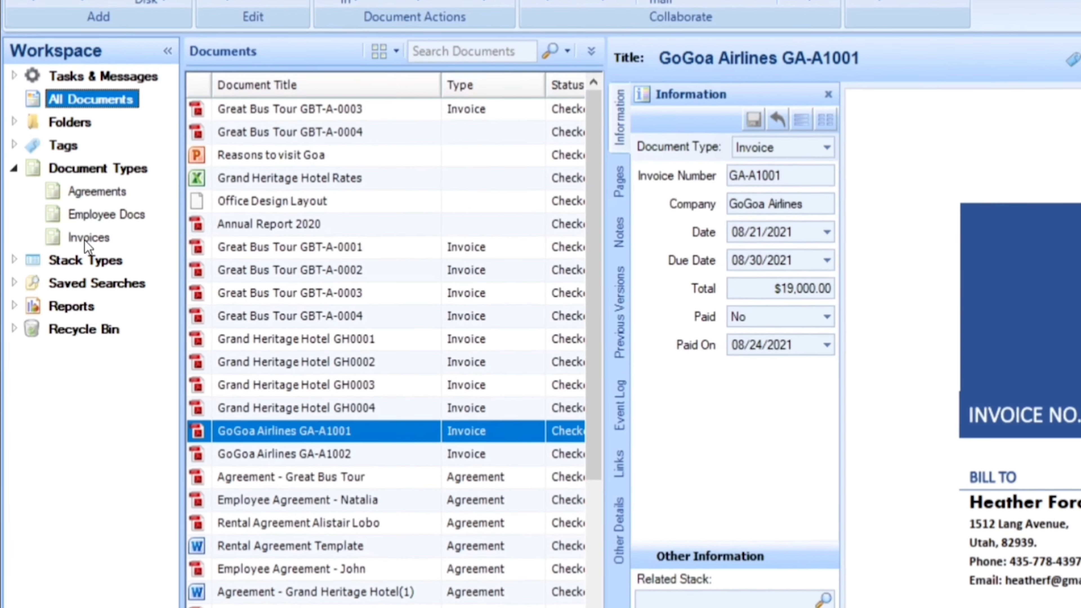
{"action": "left_click", "coordinate": [85, 237]}
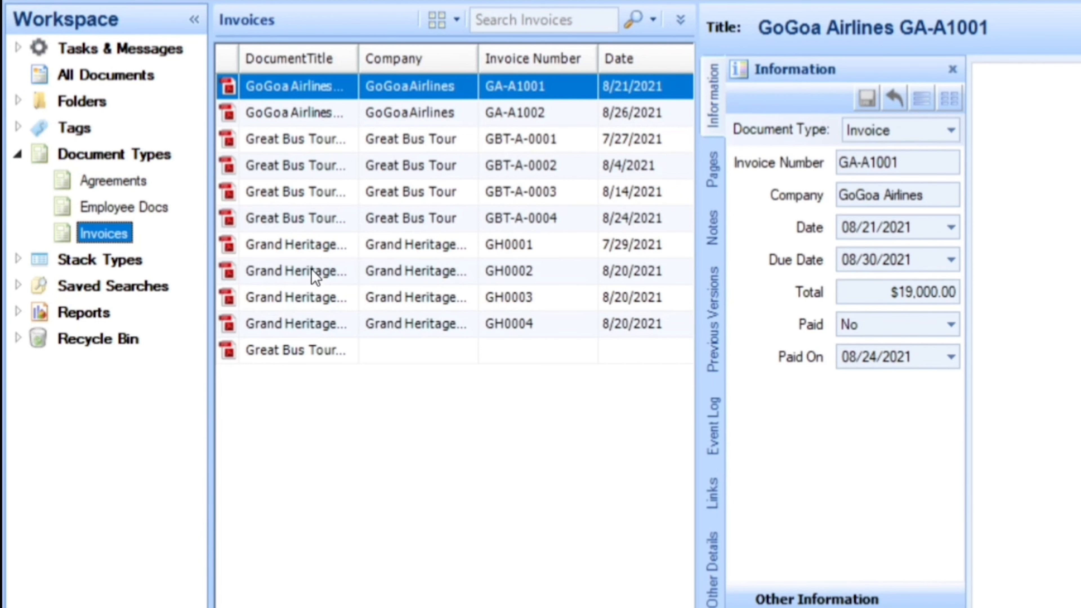
{"action": "left_click", "coordinate": [110, 180]}
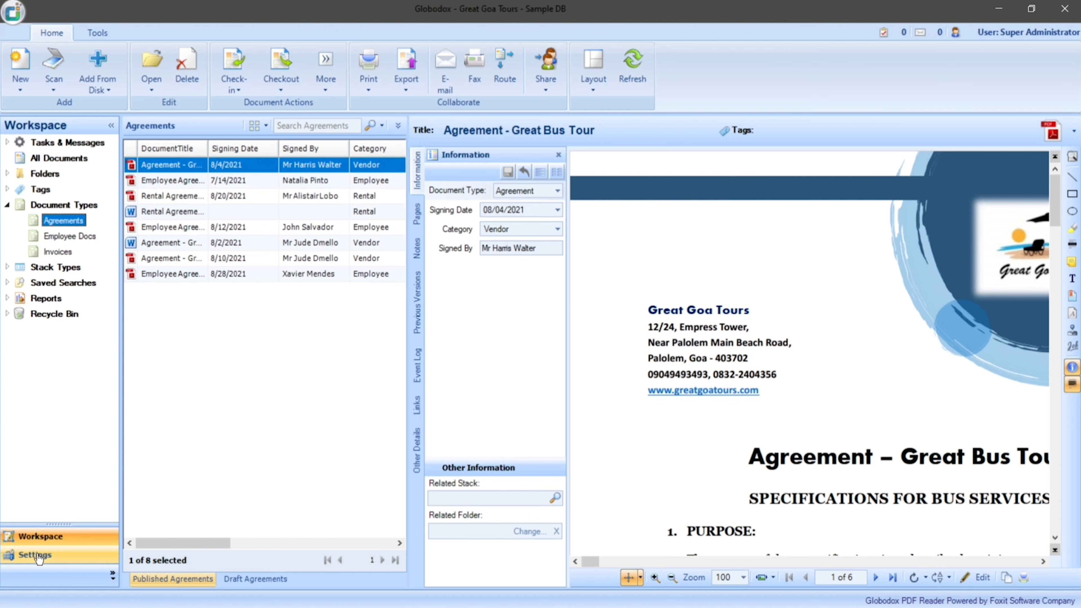
Step: Check the Manage DB Schema permission among the Admin role's other privileges in the system settings, and close the role
{"action": "left_click", "coordinate": [36, 556]}
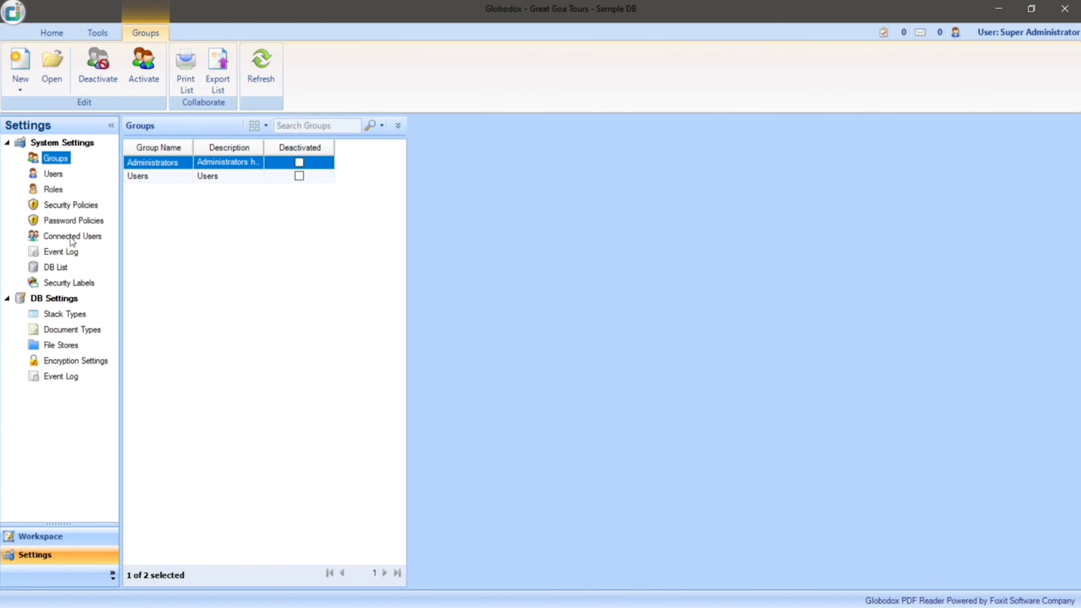
{"action": "left_click", "coordinate": [72, 237]}
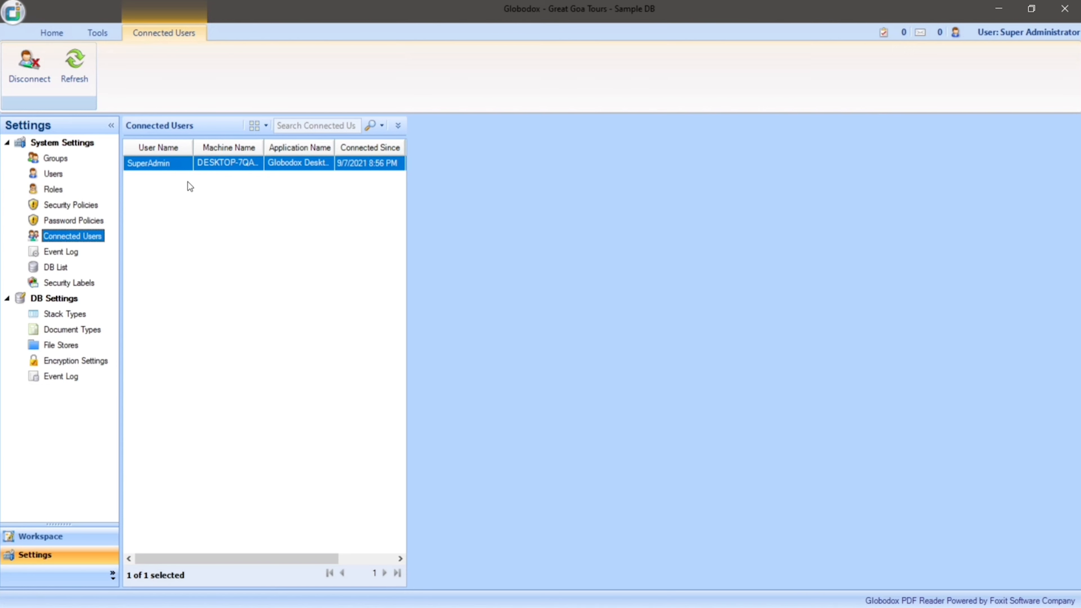
{"action": "left_click", "coordinate": [54, 190]}
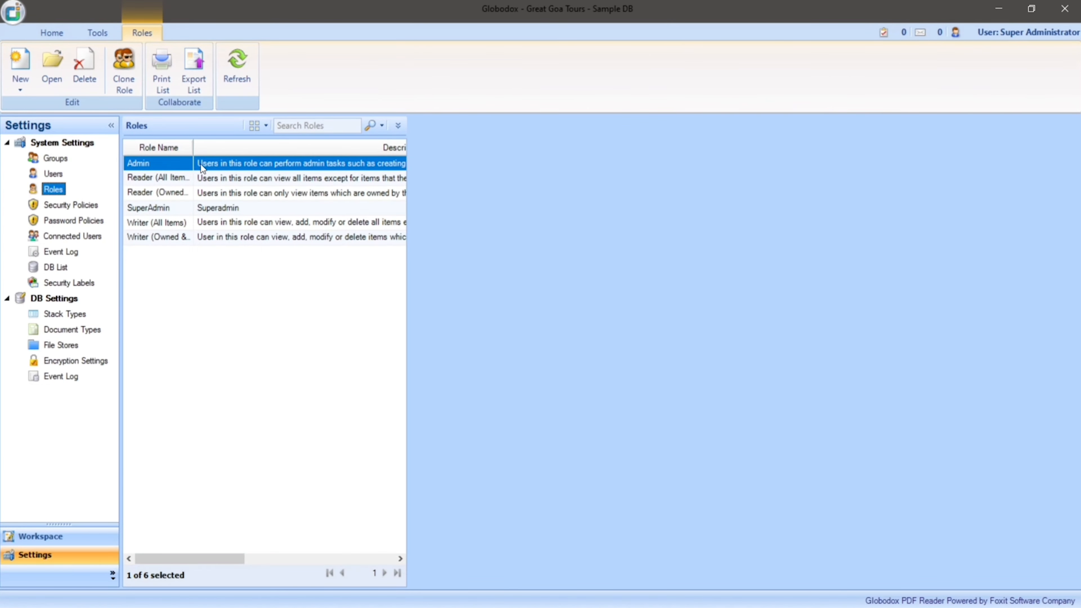
{"action": "double_click", "coordinate": [201, 166]}
{"action": "left_click", "coordinate": [138, 208]}
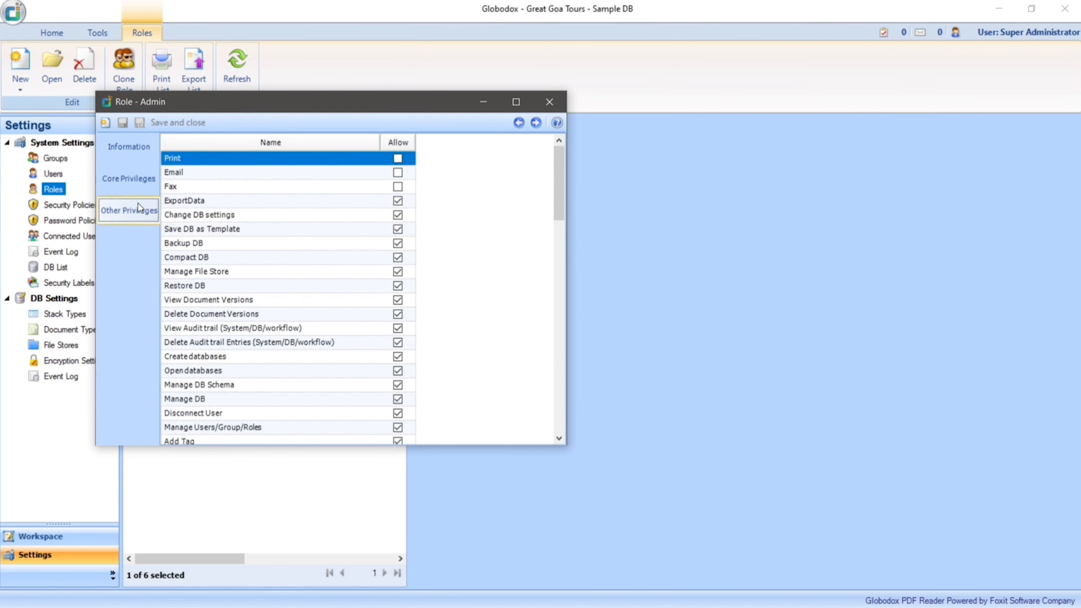
{"action": "left_click", "coordinate": [198, 384]}
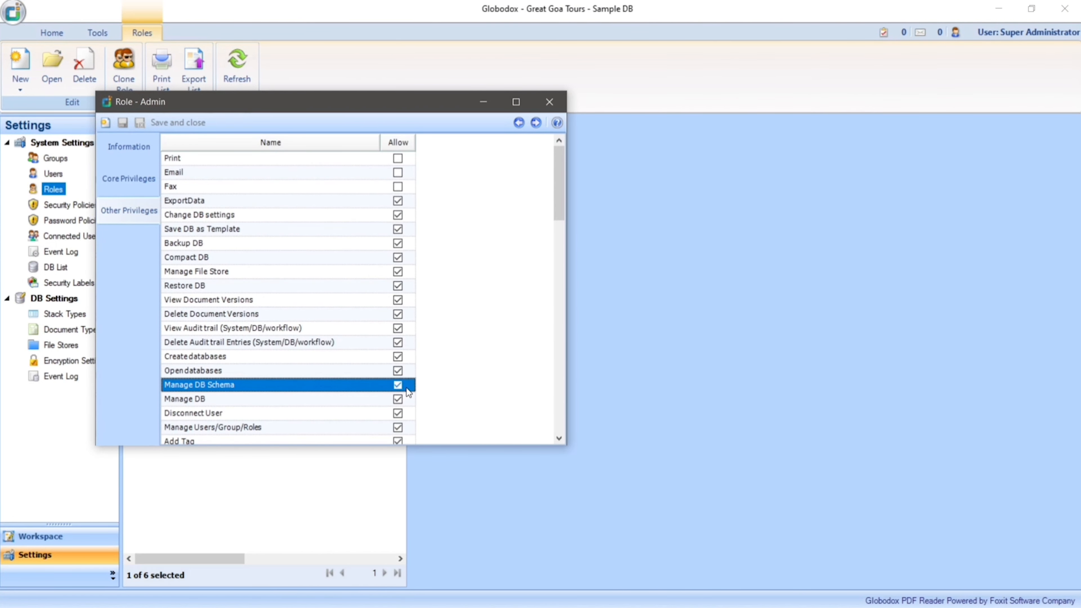
{"action": "left_click", "coordinate": [547, 105]}
Step: Create a new document type named Payments in the database settings
{"action": "left_click", "coordinate": [70, 330]}
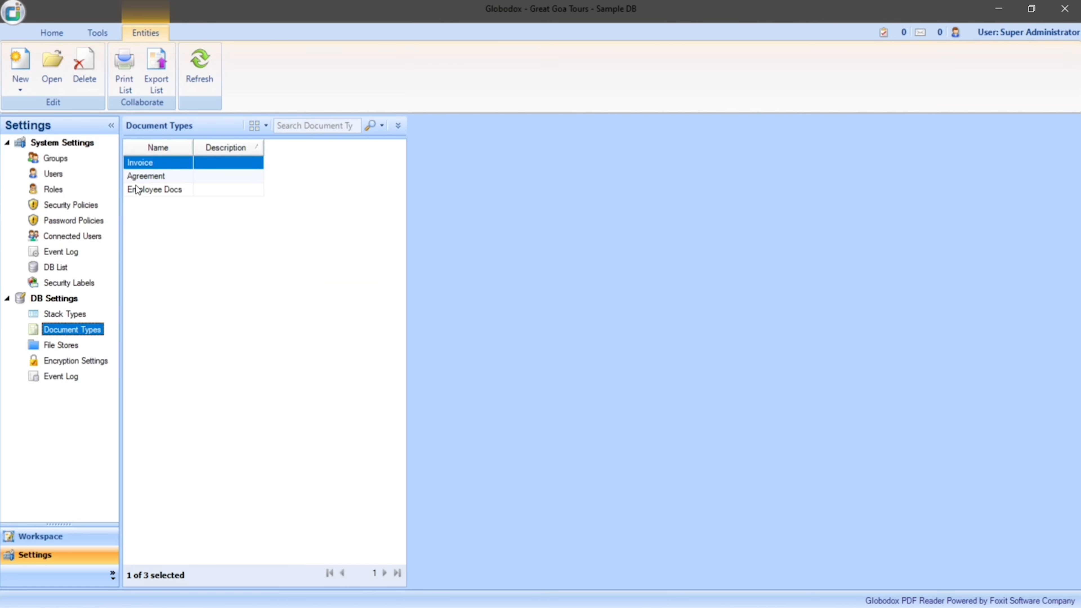
{"action": "left_click", "coordinate": [25, 65]}
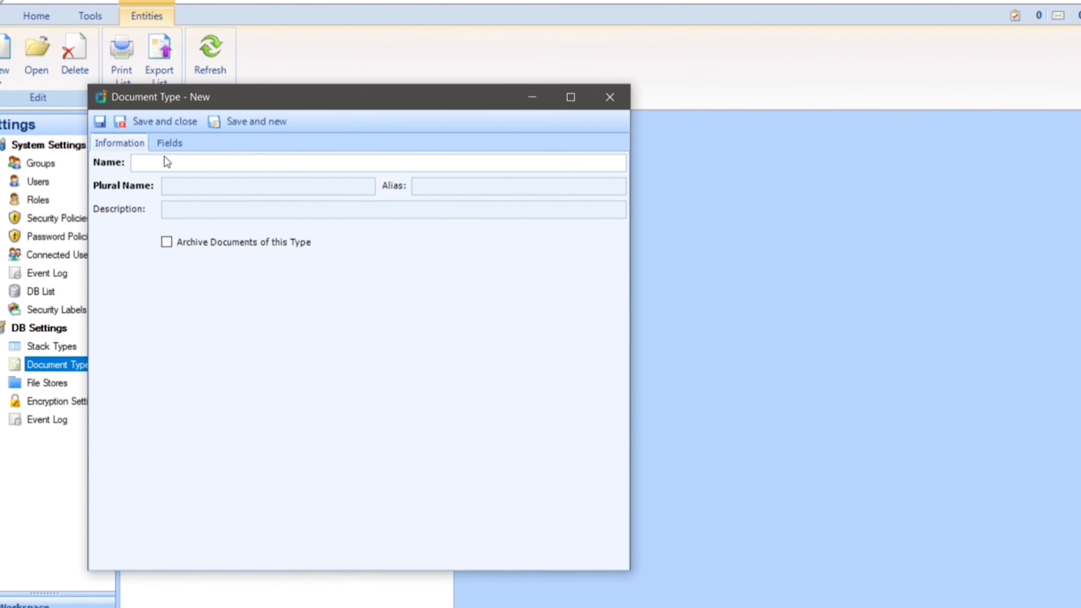
{"action": "left_click", "coordinate": [164, 157]}
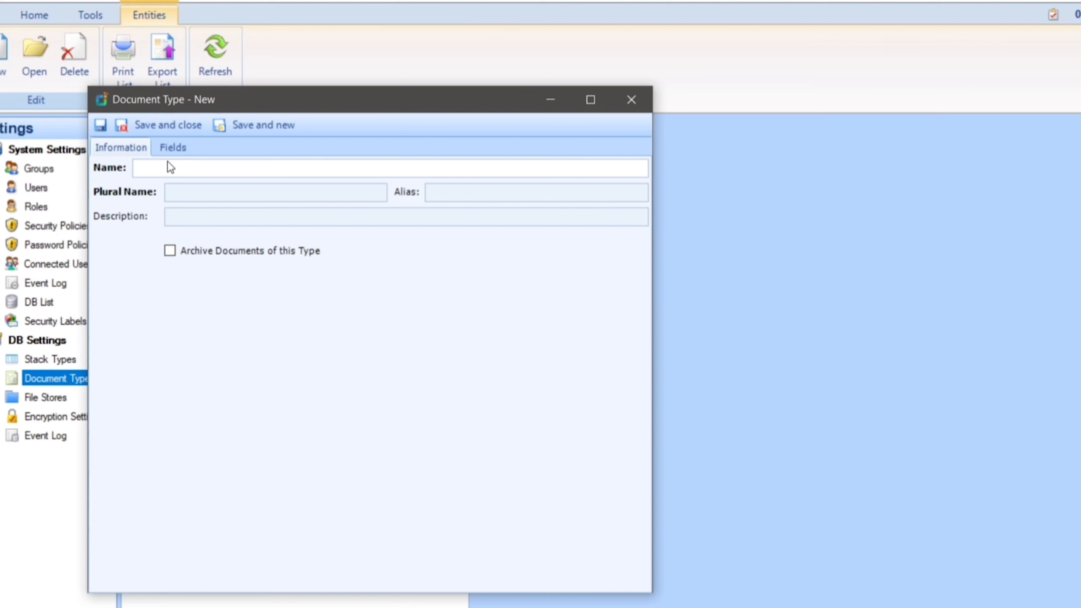
{"action": "type", "text": "Payments"}
Step: Add a field named Payer of type Text to the Payments document type
{"action": "left_click", "coordinate": [175, 148]}
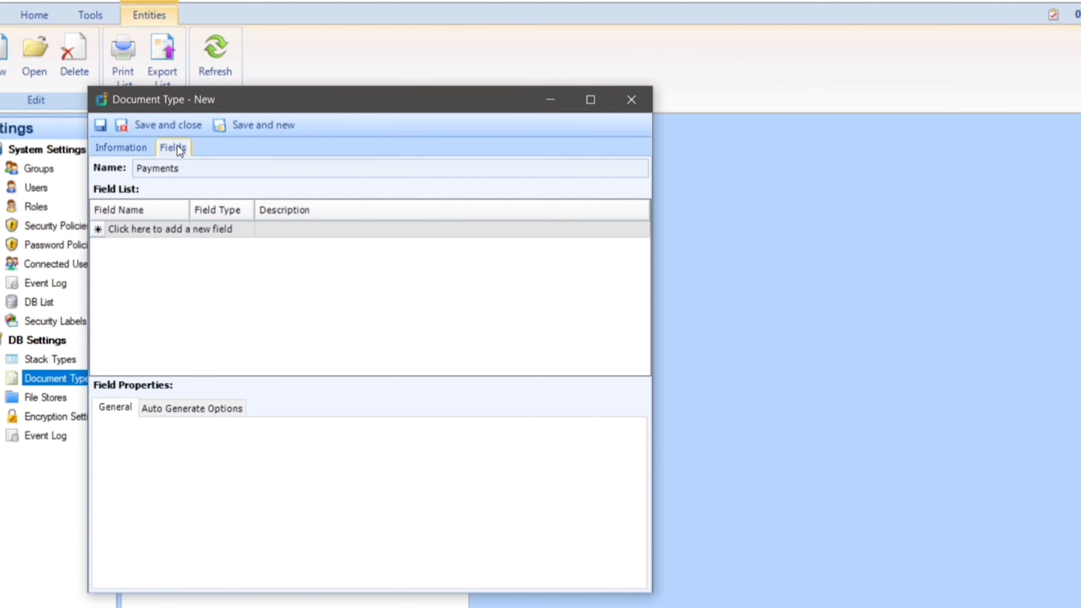
{"action": "left_click", "coordinate": [157, 229]}
{"action": "type", "text": "Payer"}
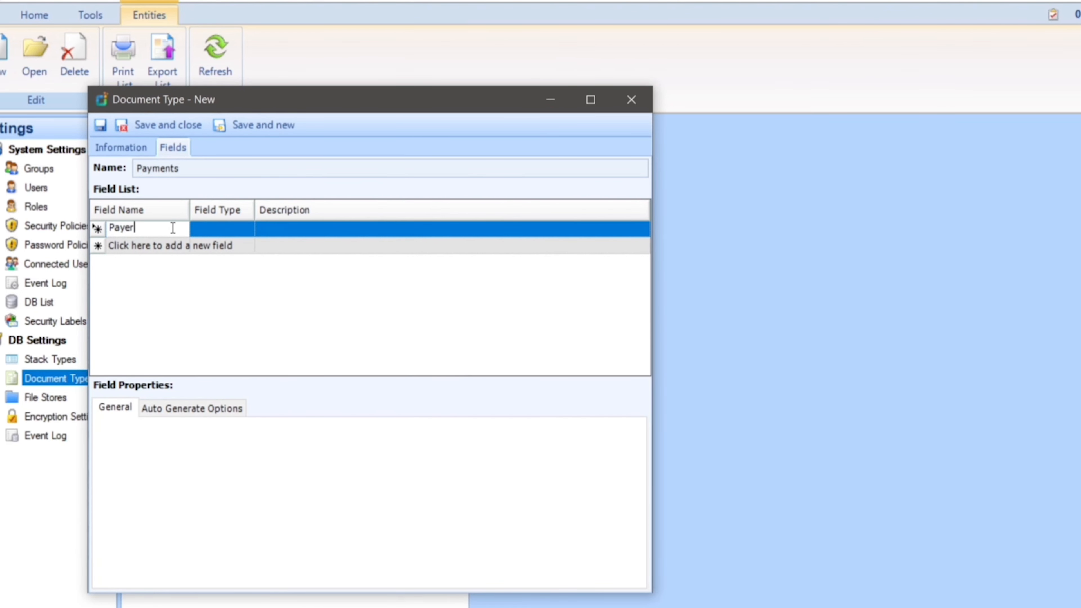
{"action": "left_click", "coordinate": [249, 228]}
{"action": "left_click", "coordinate": [247, 228]}
{"action": "left_click", "coordinate": [246, 231]}
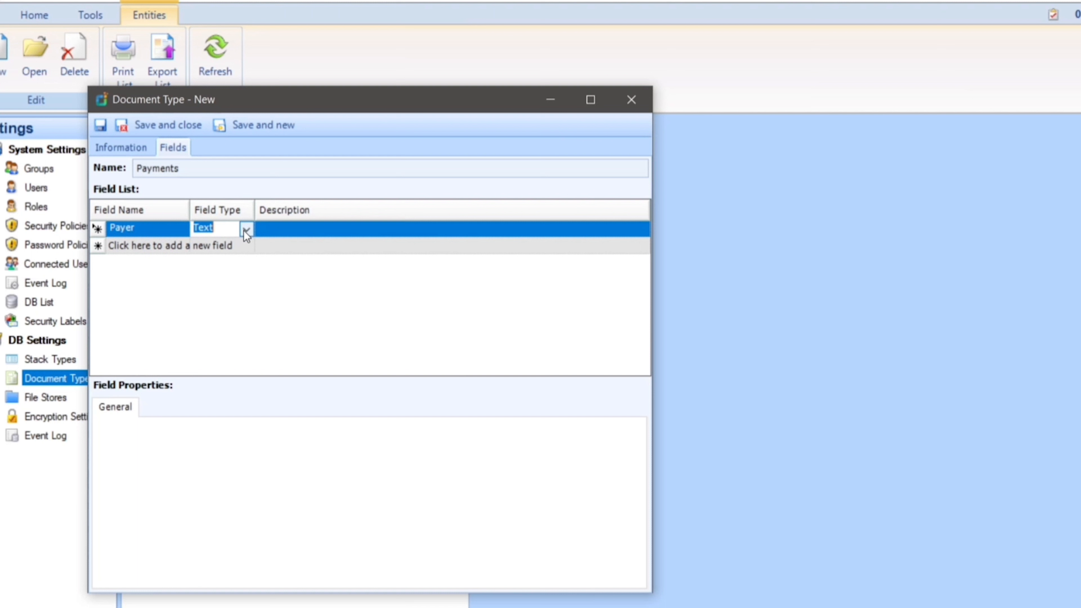
Step: Add a second field named Invoice Number and set its field type to Lookup
{"action": "left_click", "coordinate": [174, 245]}
{"action": "type", "text": "In"}
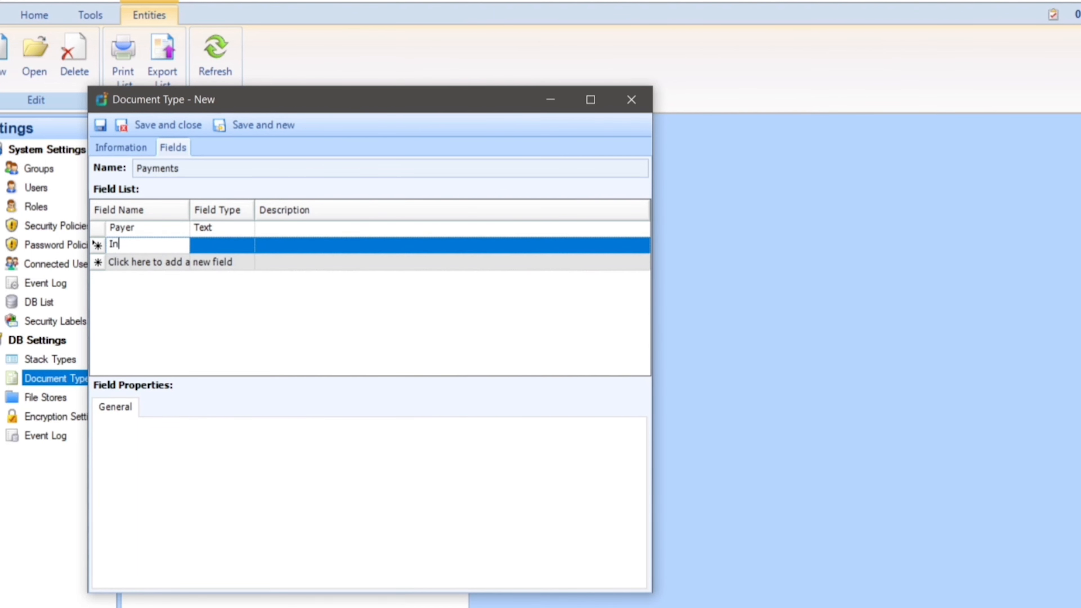
{"action": "type", "text": "voice Number"}
{"action": "left_click", "coordinate": [222, 246]}
{"action": "left_click", "coordinate": [246, 246]}
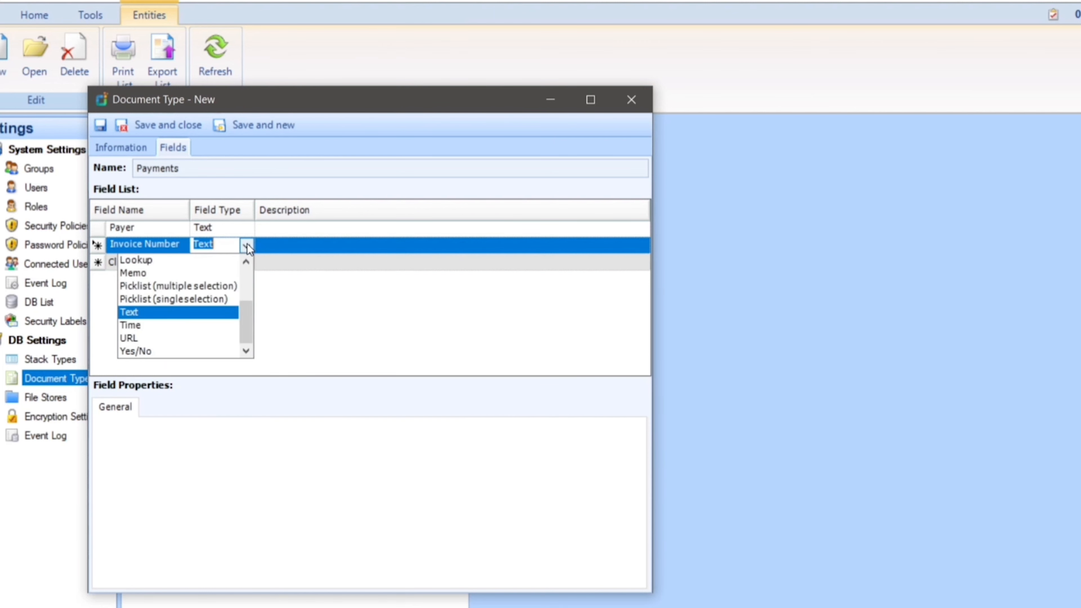
{"action": "left_click", "coordinate": [226, 260]}
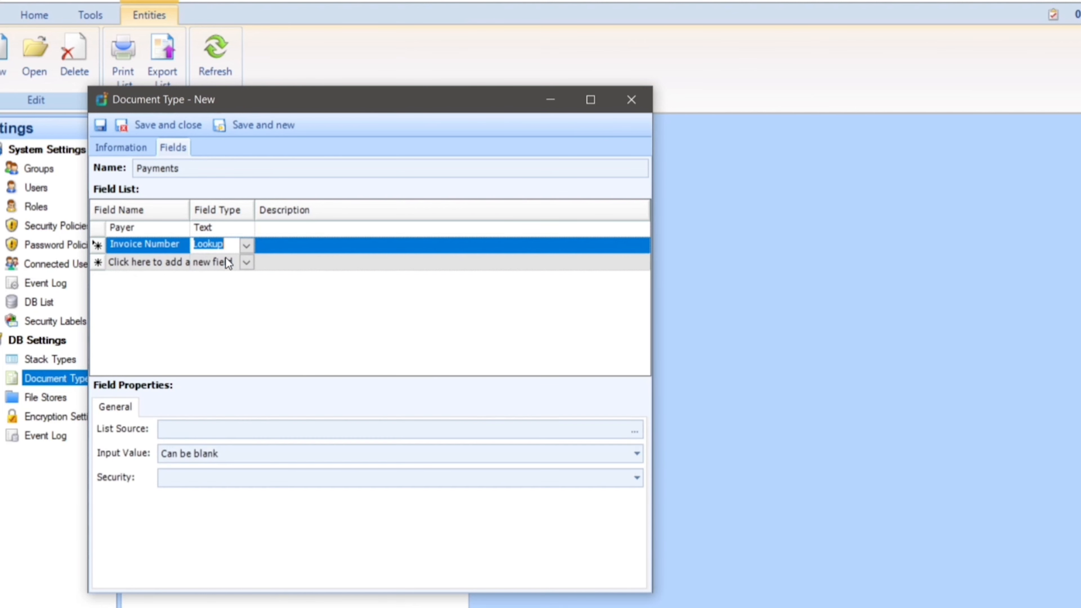
Step: Find the Invoice document type and assign it as the Invoice Number field's list source
{"action": "left_click", "coordinate": [635, 431]}
{"action": "left_click", "coordinate": [321, 100]}
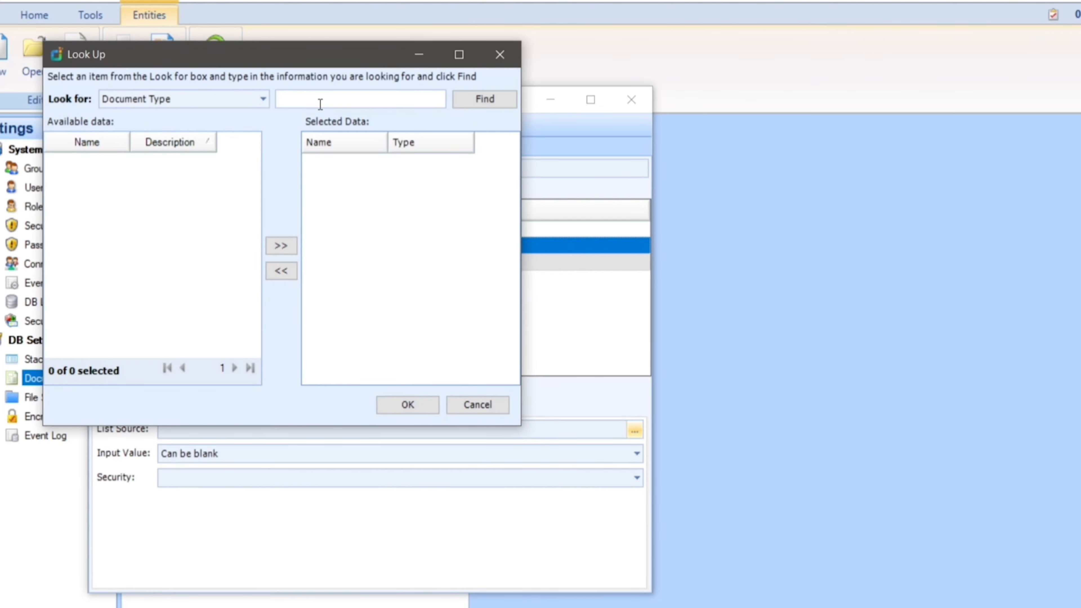
{"action": "type", "text": "Invoice"}
{"action": "left_click", "coordinate": [462, 99]}
{"action": "left_click", "coordinate": [91, 161]}
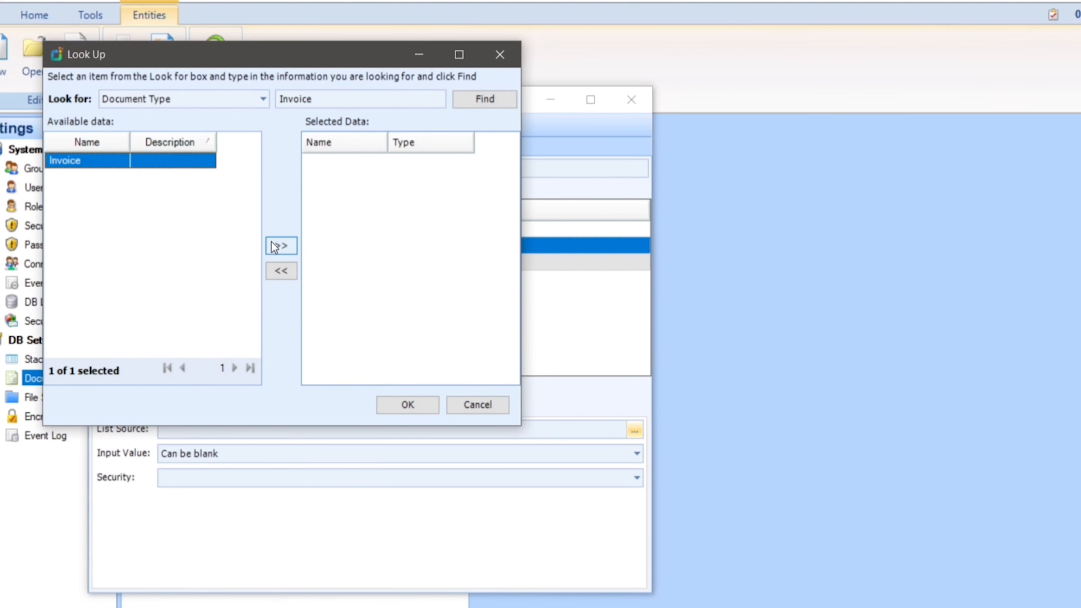
{"action": "left_click", "coordinate": [280, 246]}
{"action": "left_click", "coordinate": [396, 405]}
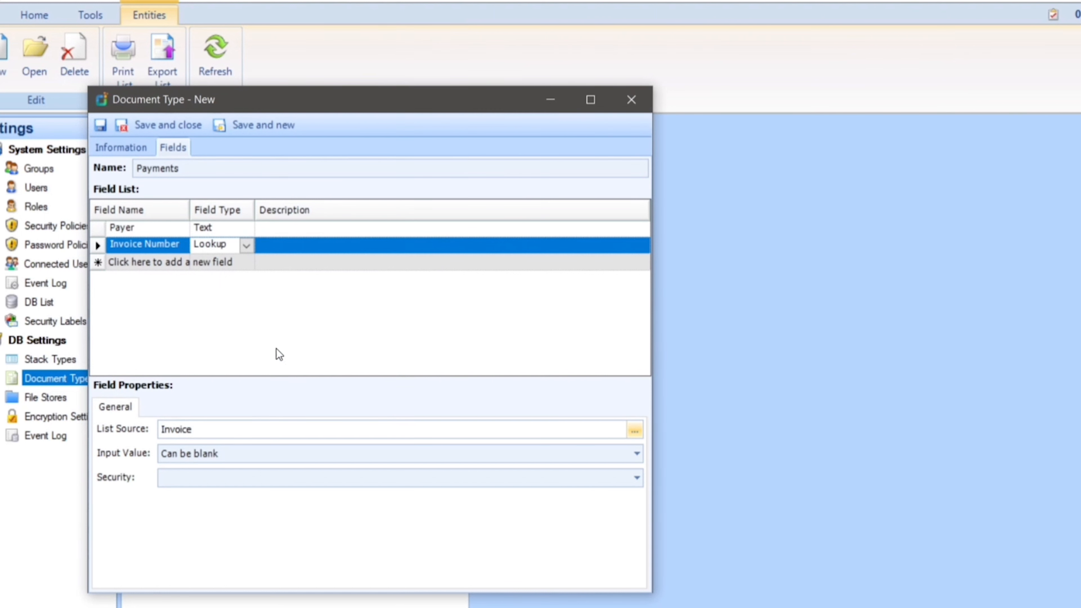
Step: Add a field named Payment Date with the field type Date
{"action": "left_click", "coordinate": [137, 261]}
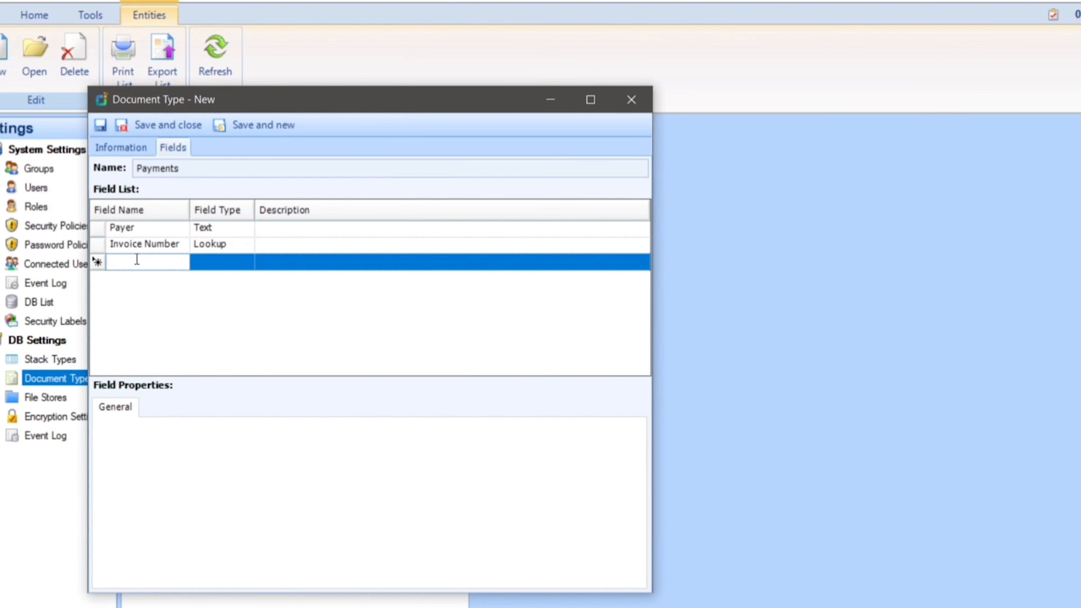
{"action": "type", "text": "Paym"}
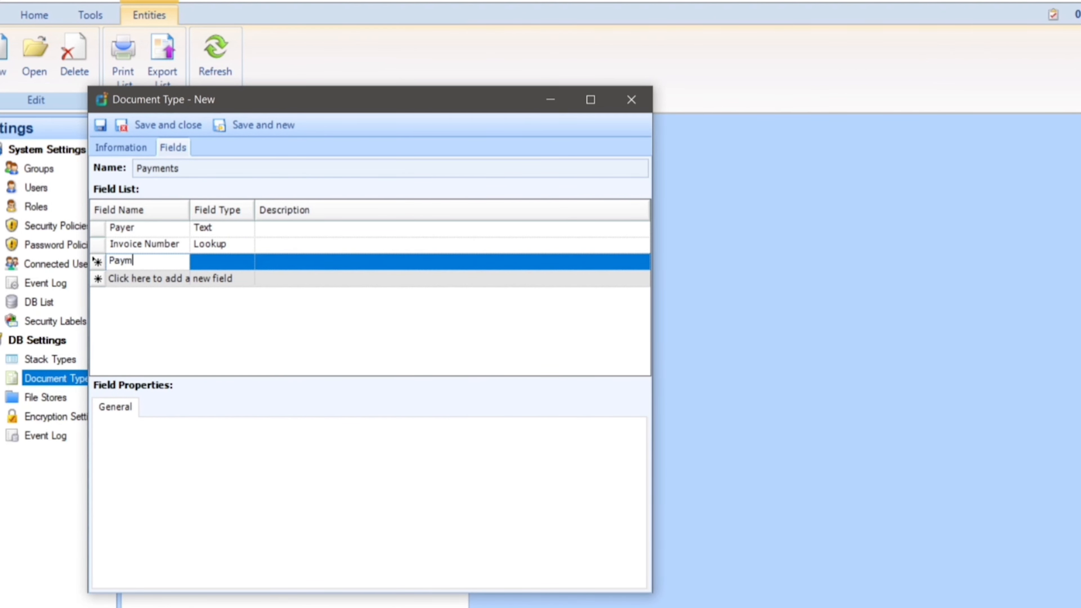
{"action": "type", "text": "ent Date"}
{"action": "left_click", "coordinate": [225, 263]}
{"action": "type", "text": "Date"}
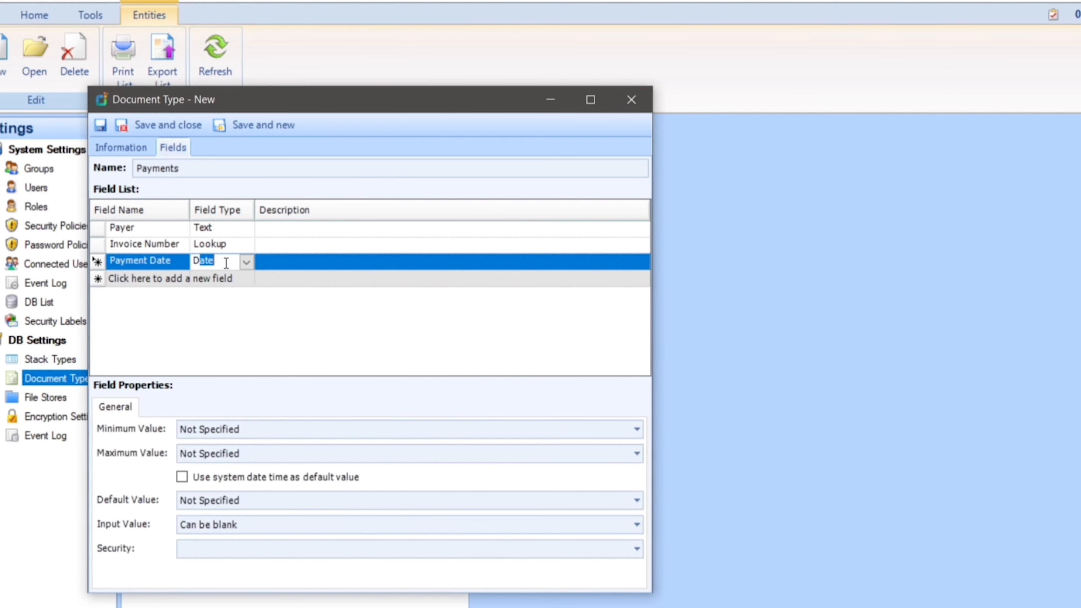
Step: Add a field named Mode with the field type Picklist (single selection)
{"action": "left_click", "coordinate": [145, 283]}
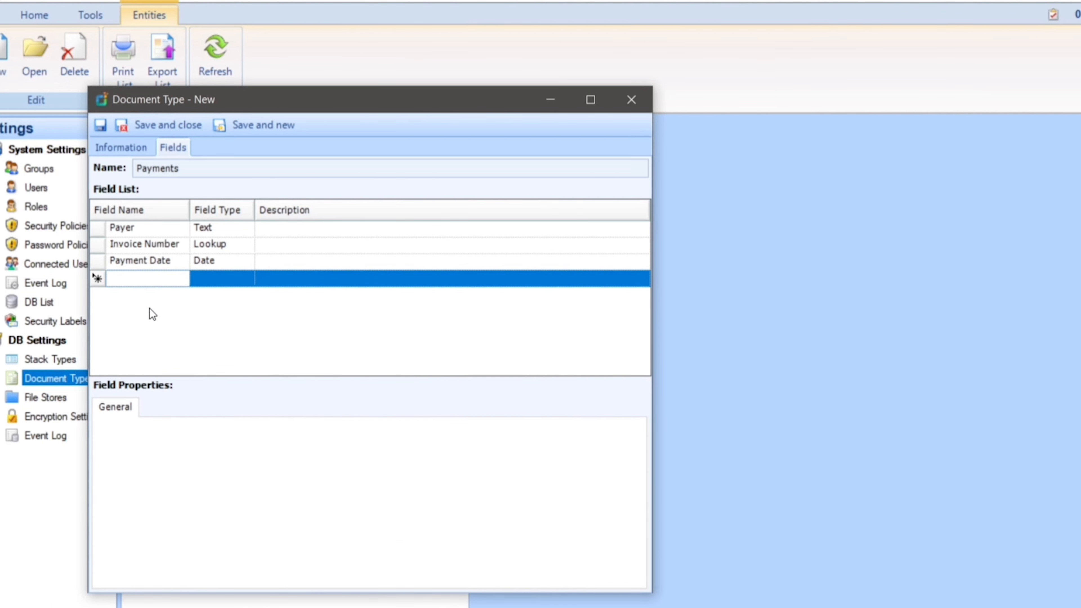
{"action": "type", "text": "Mode"}
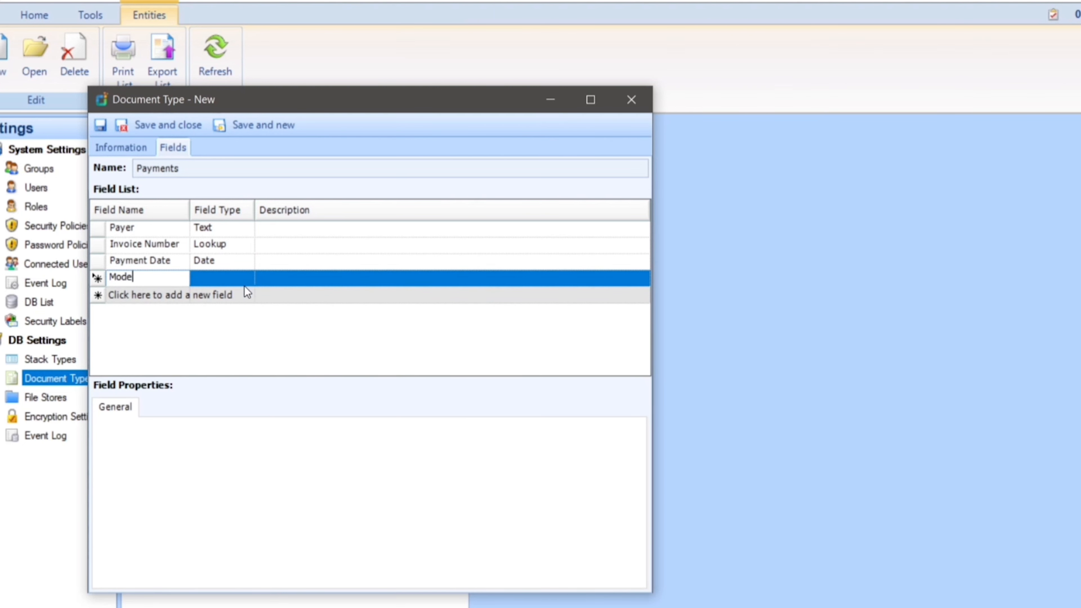
{"action": "left_click", "coordinate": [245, 284]}
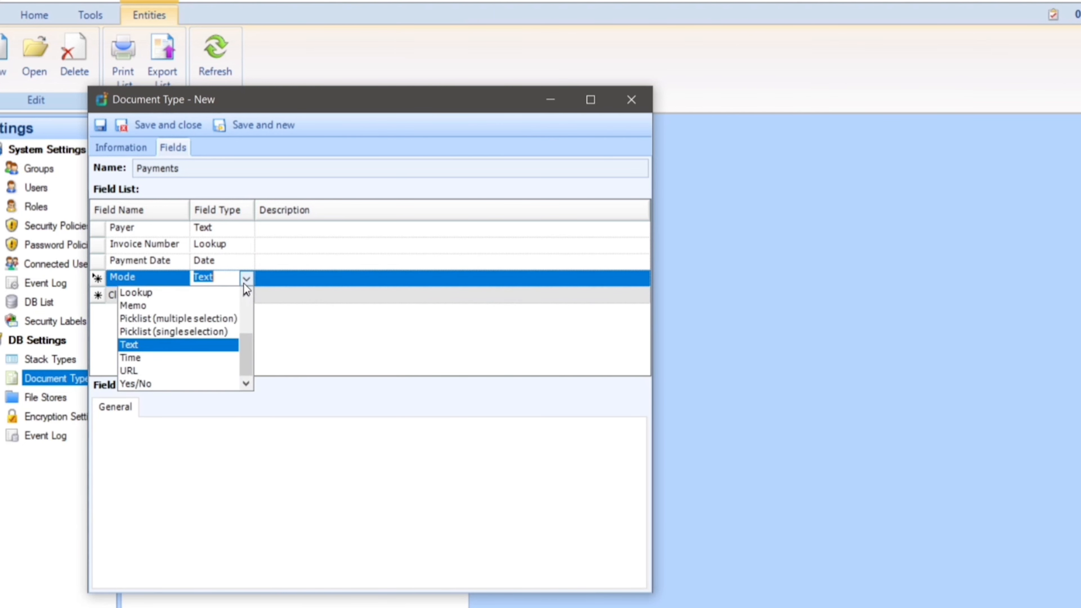
{"action": "left_click", "coordinate": [197, 331]}
Step: Define the Mode field's pick list values as Cash, Cheque and Credit Card
{"action": "left_click", "coordinate": [635, 430]}
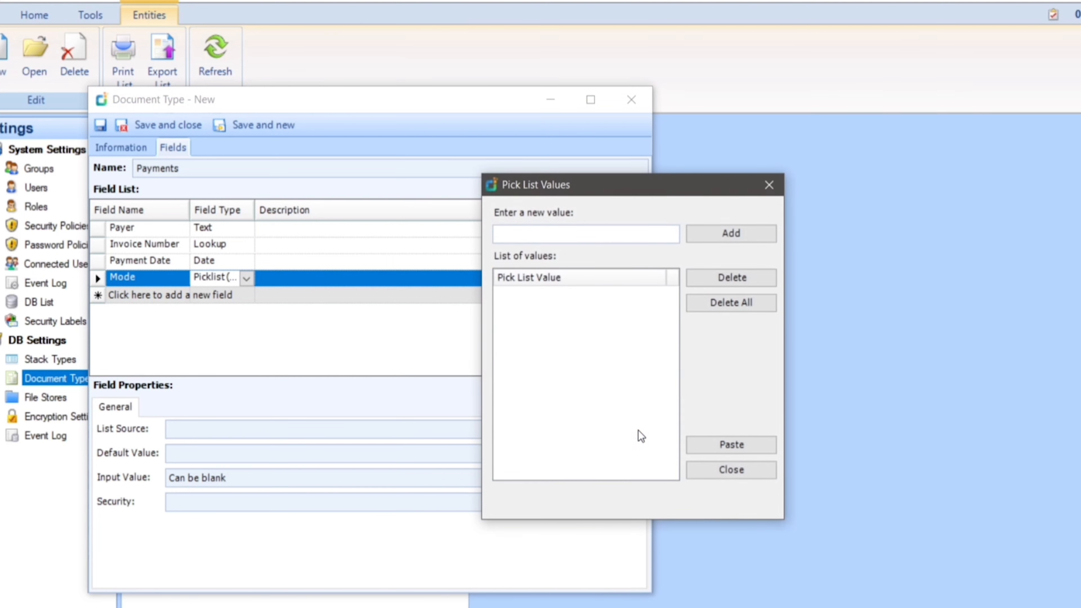
{"action": "type", "text": "Cash"}
{"action": "key", "text": "Return"}
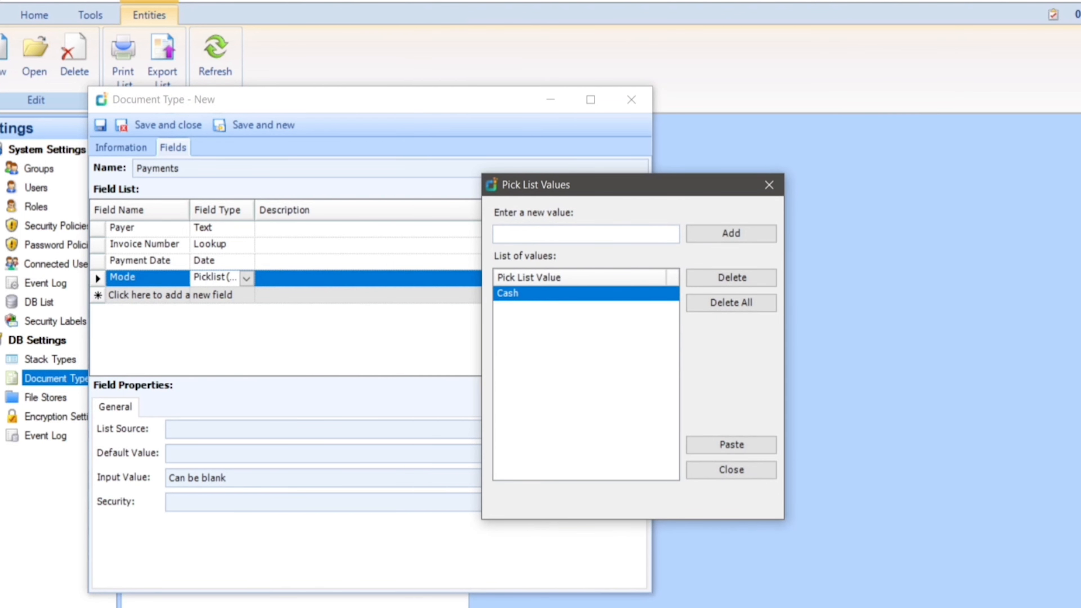
{"action": "type", "text": "Cheque"}
{"action": "key", "text": "Return"}
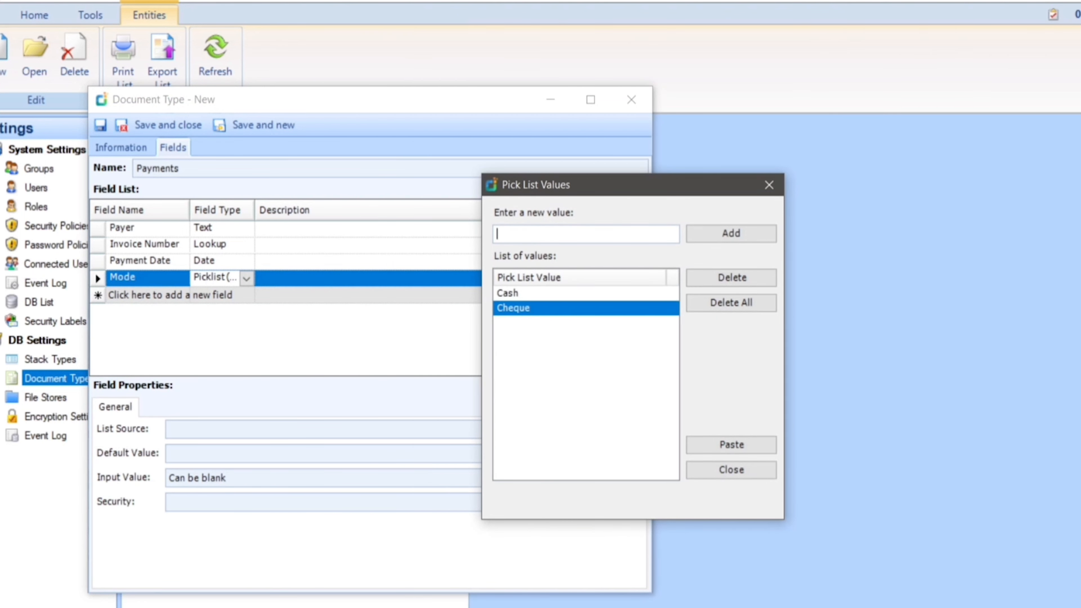
{"action": "type", "text": "Credit Card"}
{"action": "key", "text": "Return"}
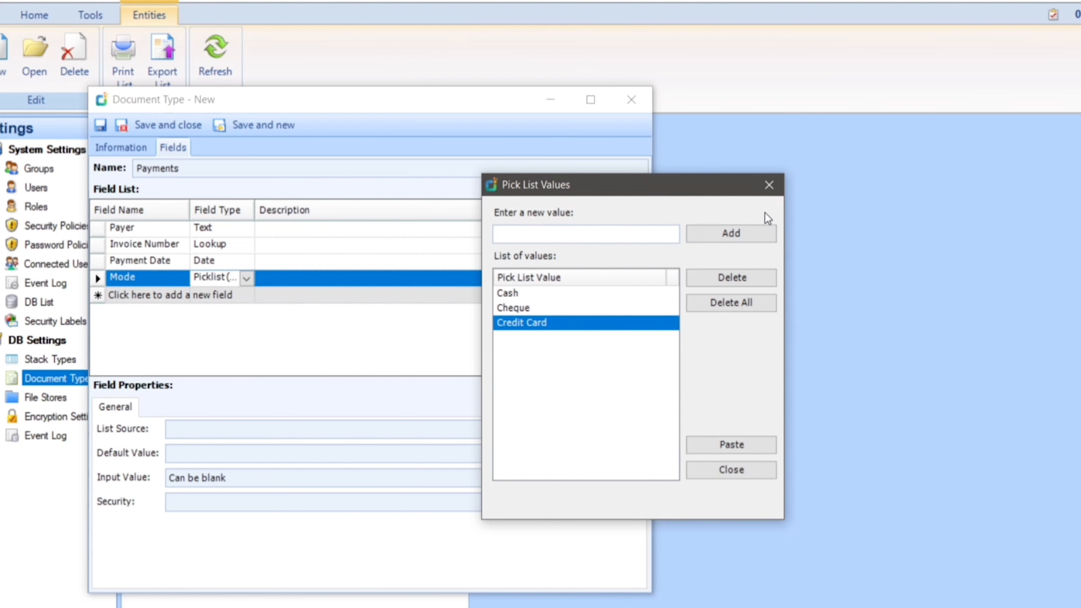
{"action": "left_click", "coordinate": [769, 184]}
Step: Add a Text field named Reference ID, and save and close the Payments document type
{"action": "left_click", "coordinate": [128, 296]}
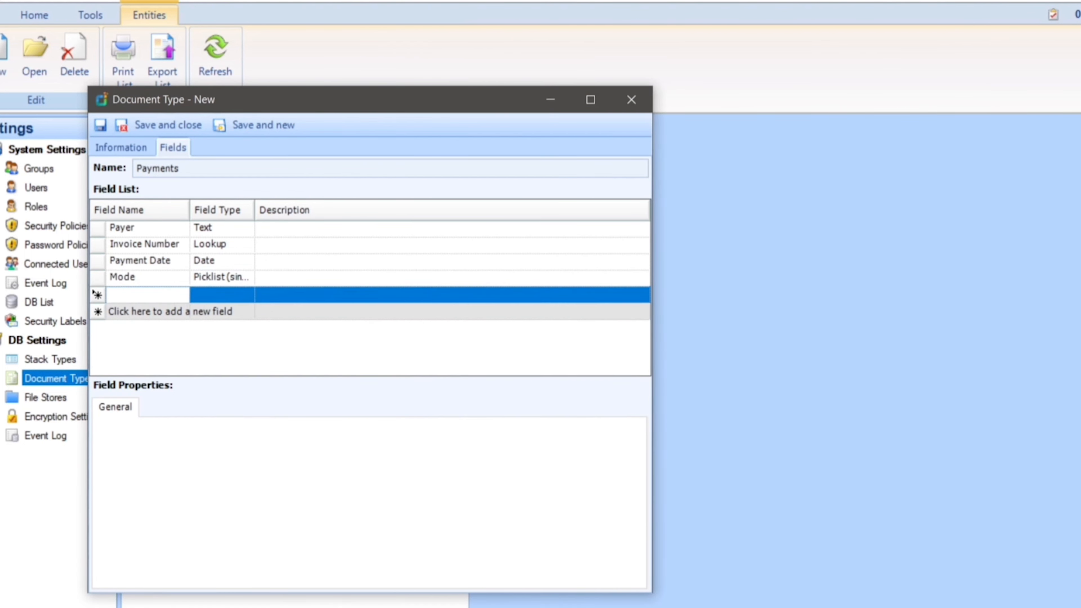
{"action": "type", "text": "Reference ID"}
{"action": "left_click", "coordinate": [236, 294]}
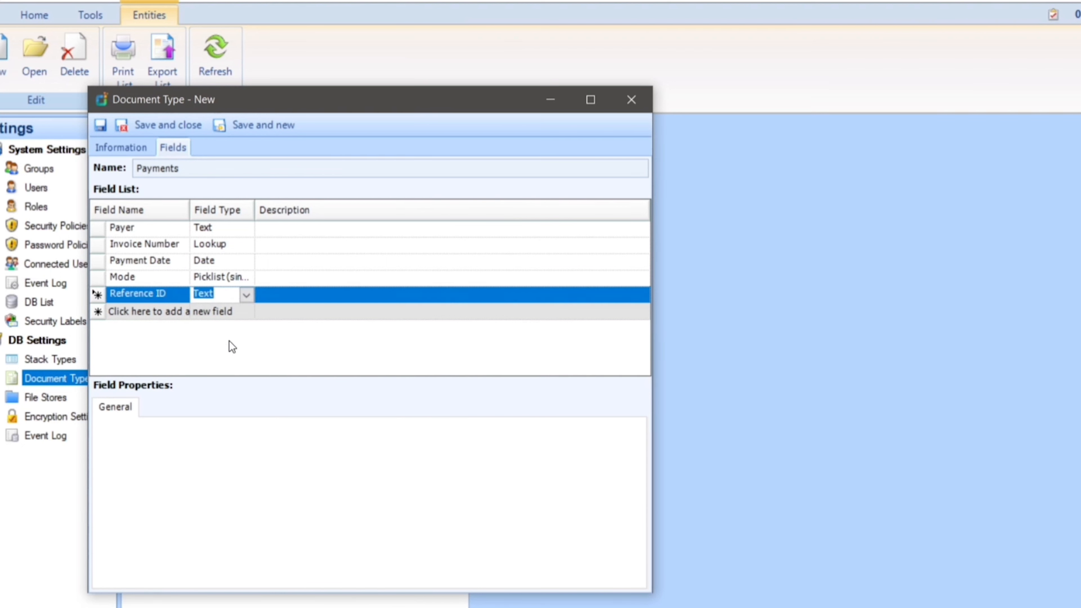
{"action": "left_click", "coordinate": [143, 123]}
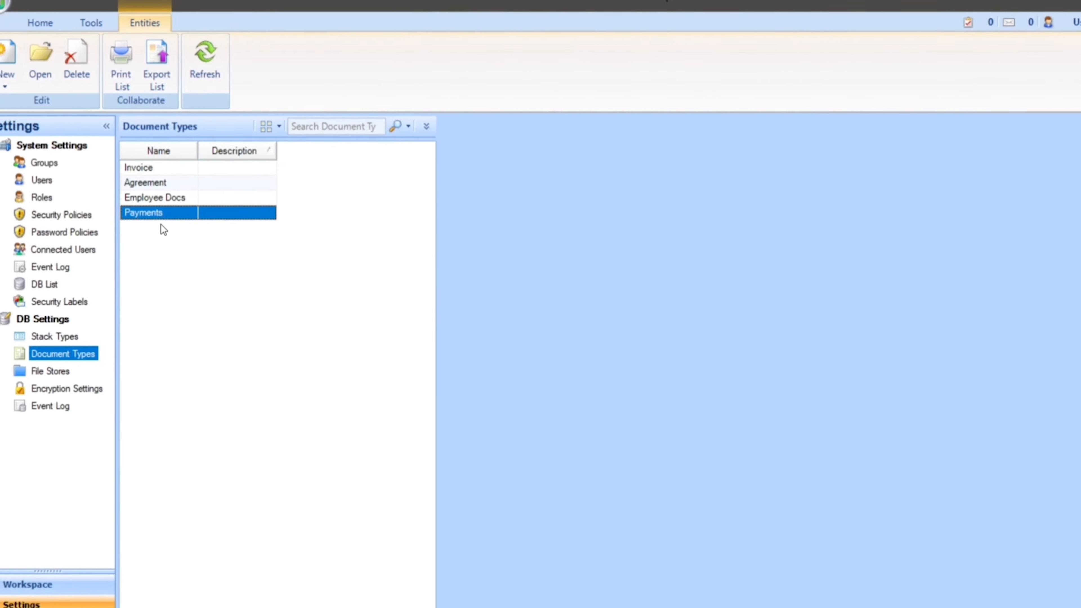
Step: Switch to the workspace and view the payment document type among the document types
{"action": "left_click", "coordinate": [30, 584]}
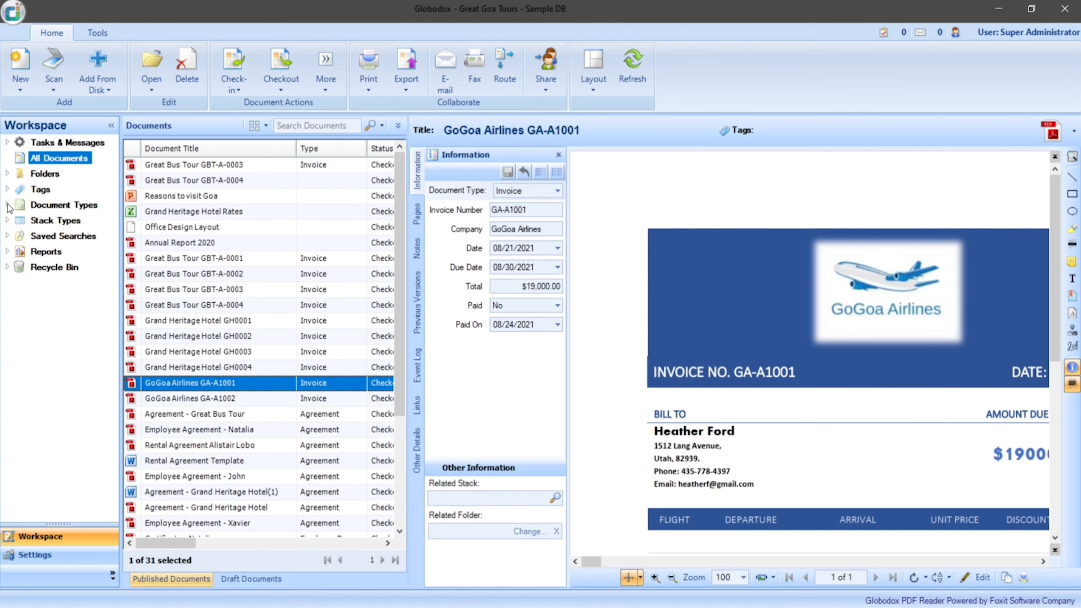
{"action": "left_click", "coordinate": [7, 205]}
{"action": "left_click", "coordinate": [64, 268]}
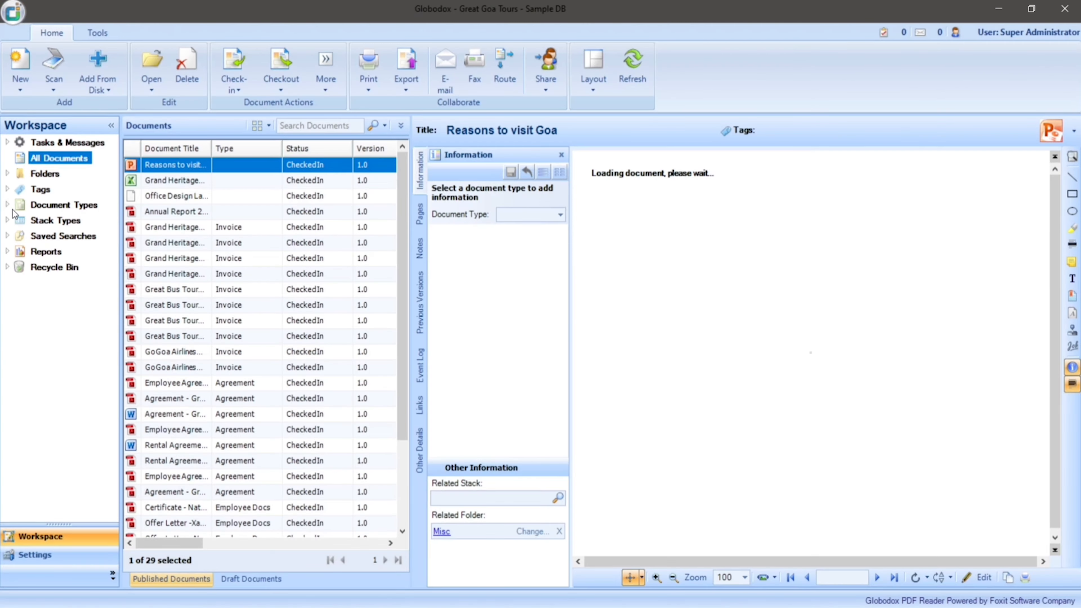
Step: Add the file Payment Receipt.PNG from the Downloads folder to the Payment document type
{"action": "left_click", "coordinate": [8, 205]}
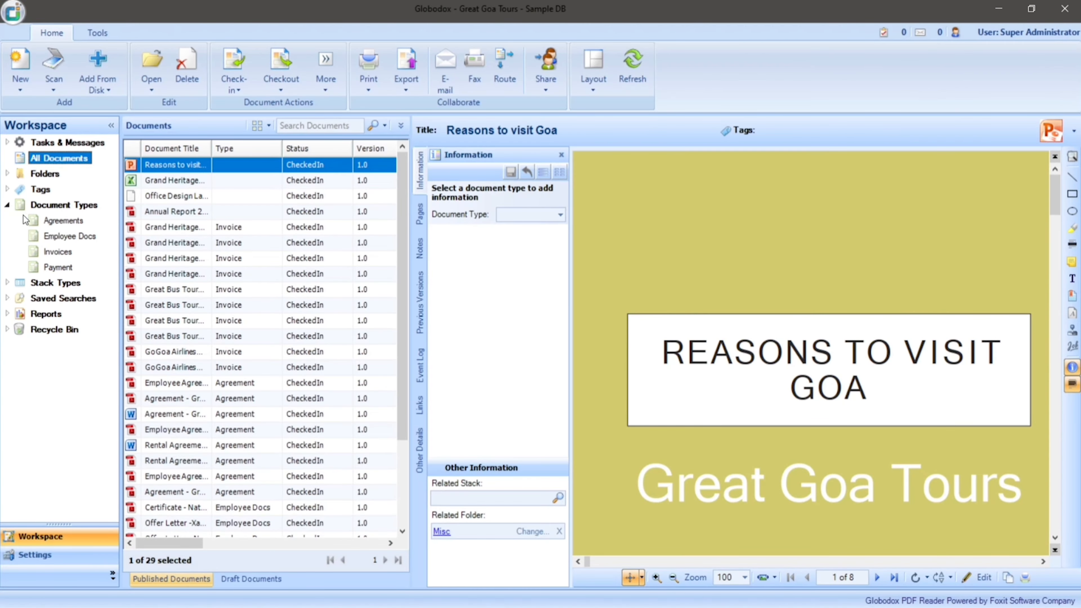
{"action": "left_click", "coordinate": [49, 267]}
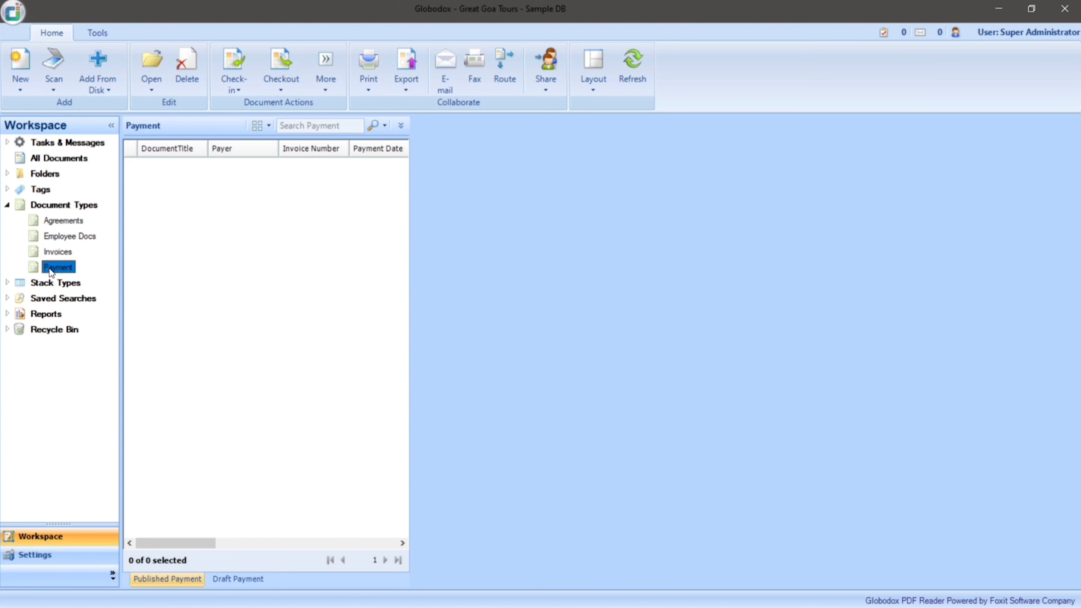
{"action": "left_click", "coordinate": [106, 62]}
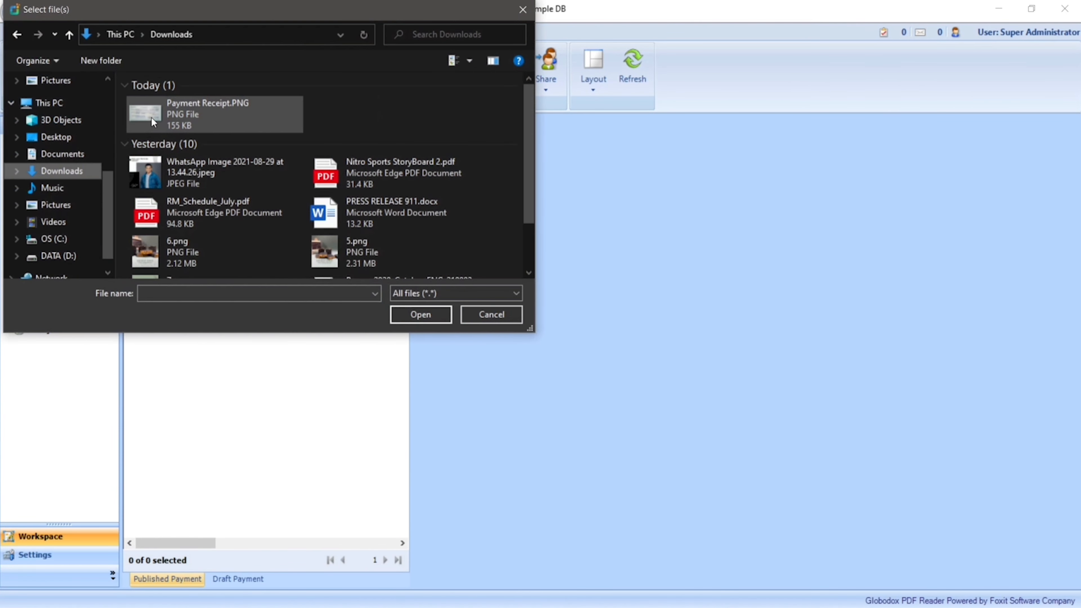
{"action": "left_click", "coordinate": [151, 117]}
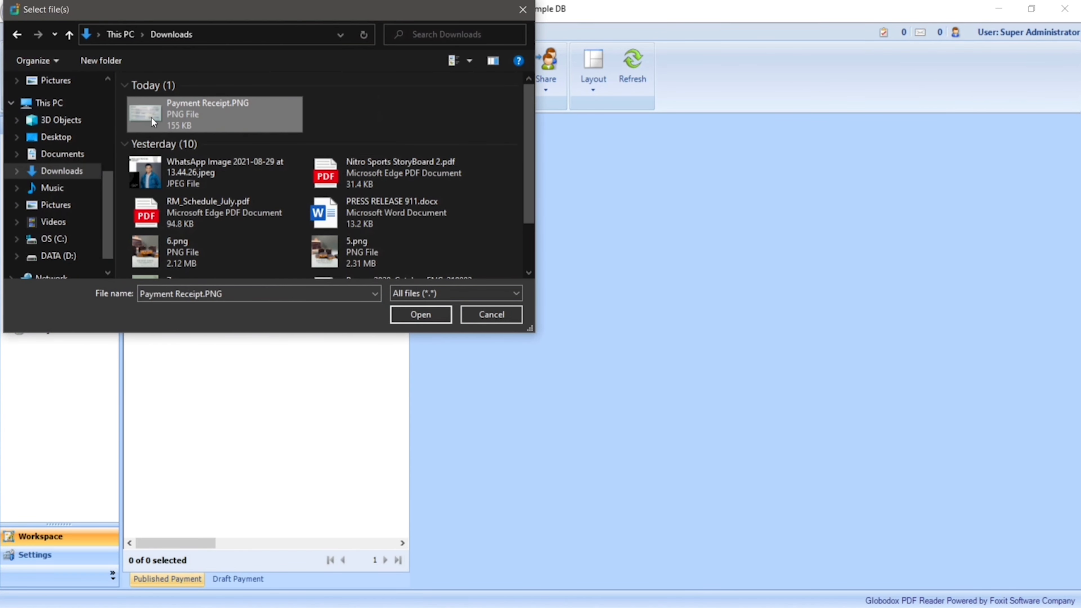
{"action": "left_click", "coordinate": [417, 318]}
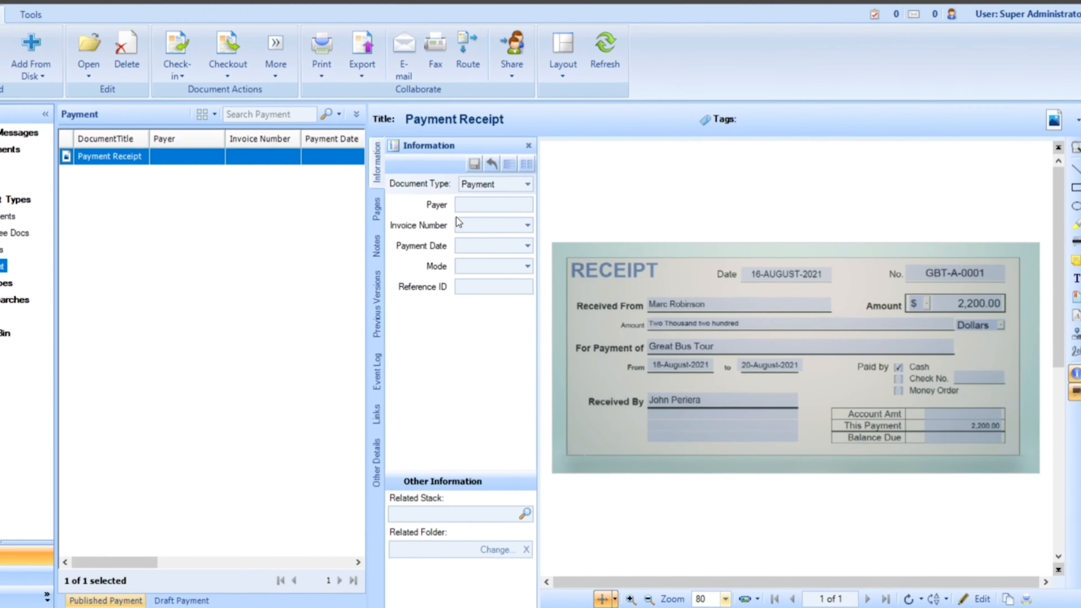
Step: Fill in the payer's full name and choose the Great Bus Tour invoice matching the receipt's number as the Invoice Number
{"action": "left_click", "coordinate": [472, 207]}
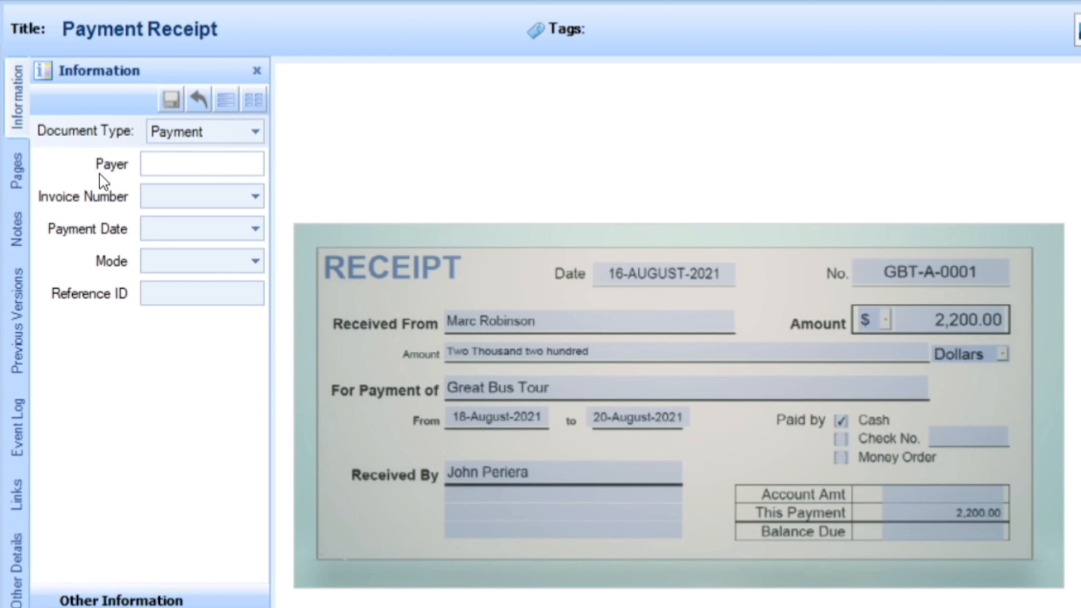
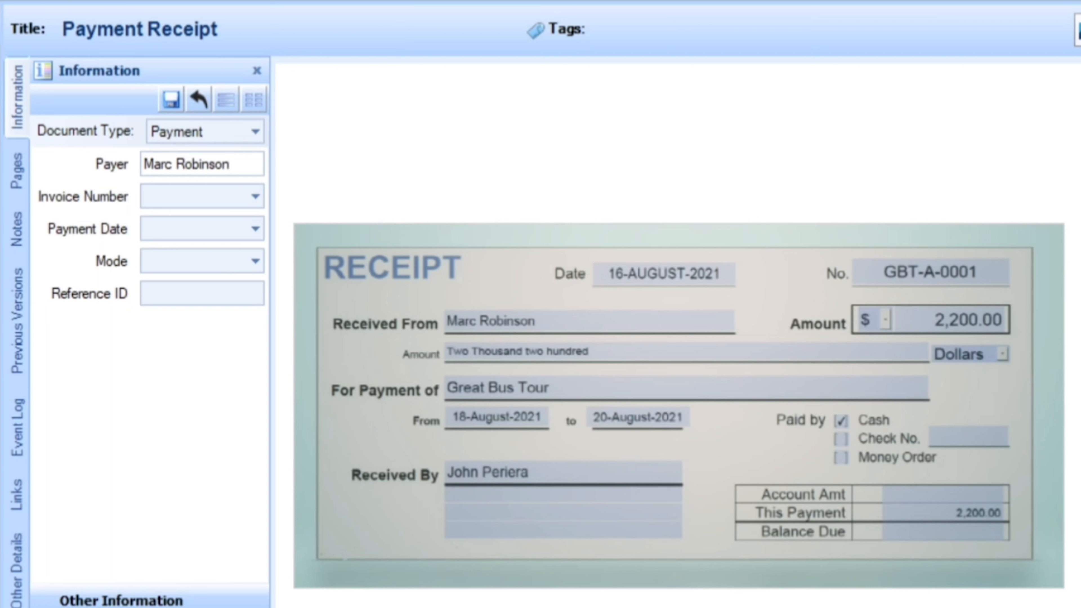
{"action": "key", "text": "Tab"}
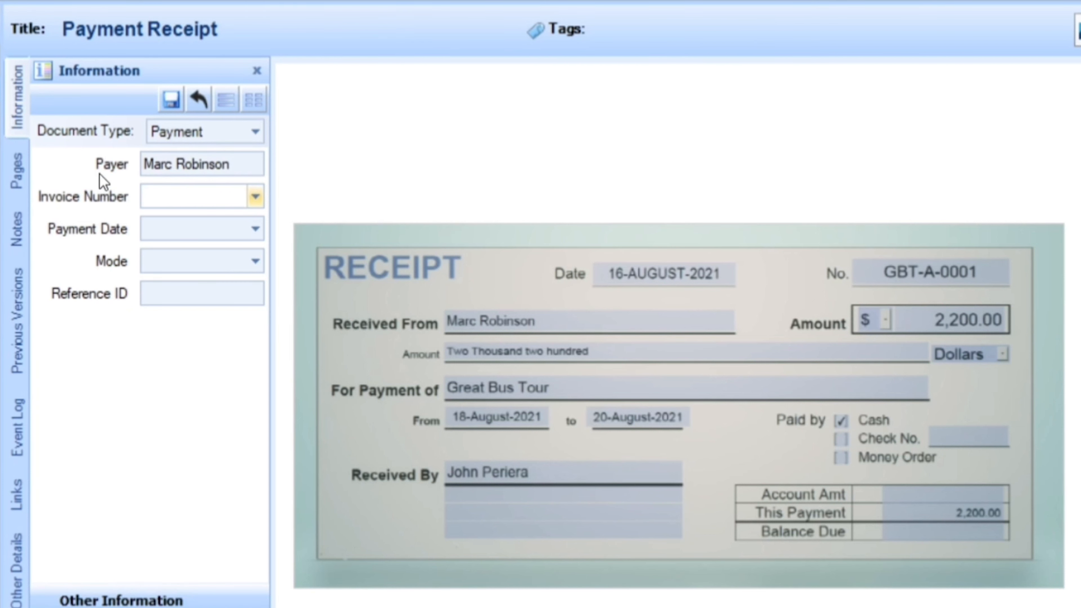
{"action": "left_click", "coordinate": [255, 196]}
{"action": "scroll", "coordinate": [208, 298], "scroll_direction": "down", "scroll_amount": 2}
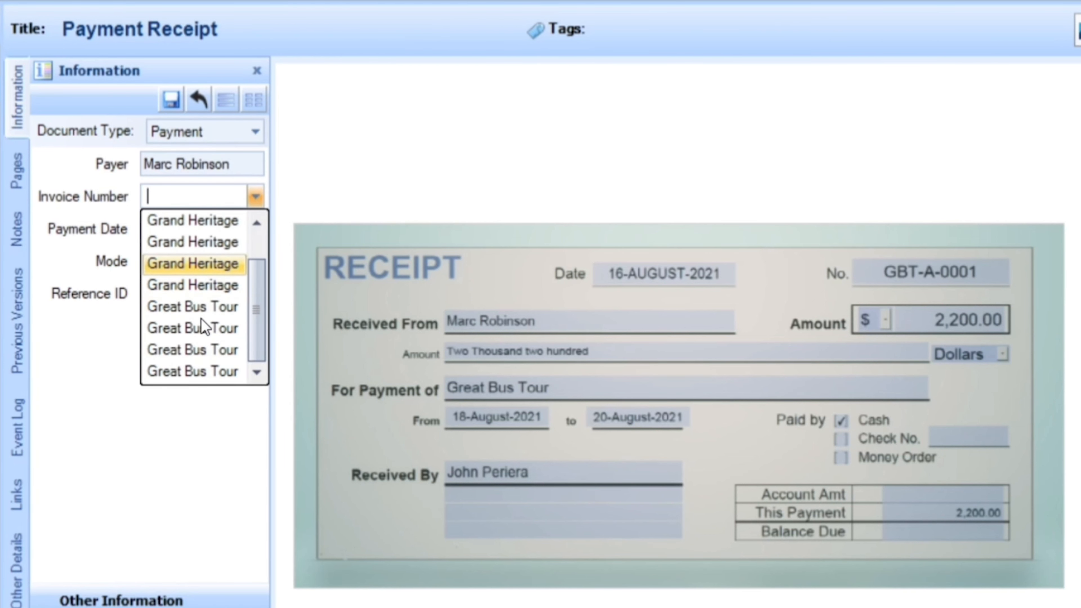
{"action": "left_click", "coordinate": [206, 309]}
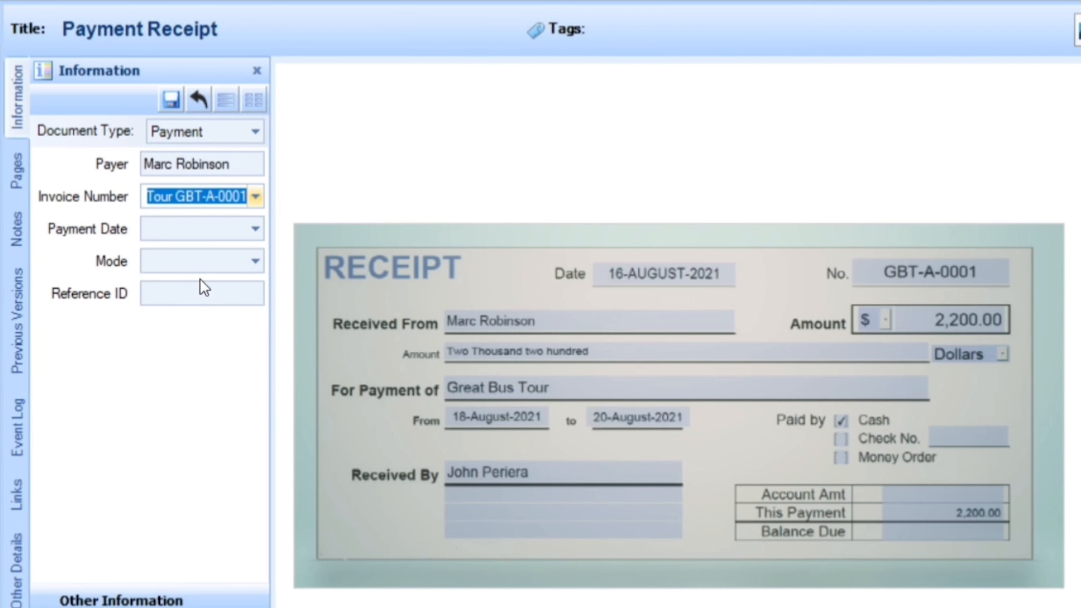
Step: Set the receipt's Payment Date to 09/16/2021 and its Mode to Cash
{"action": "left_click", "coordinate": [255, 231]}
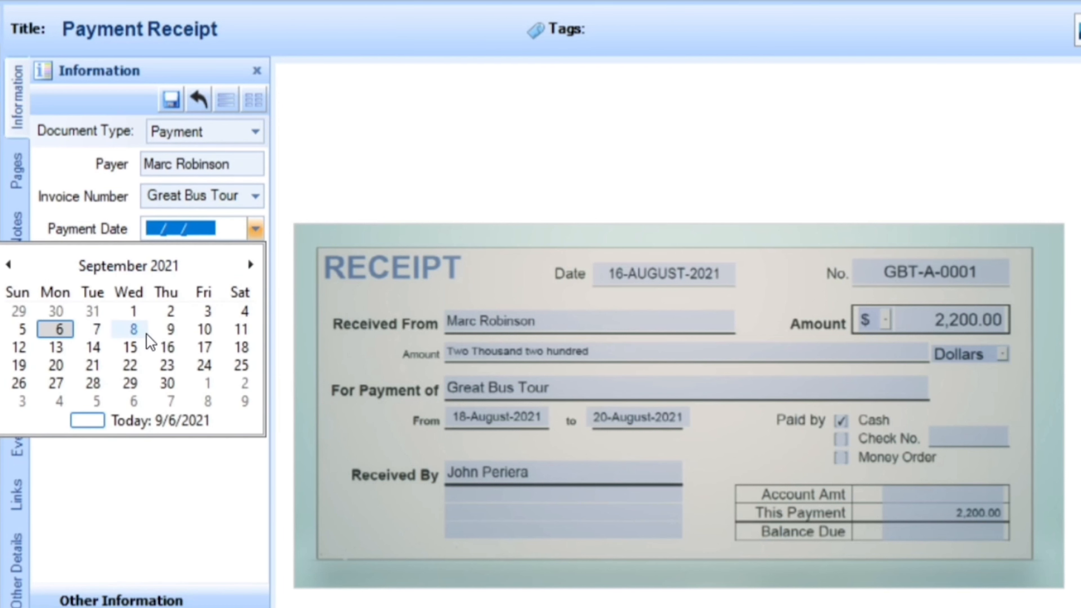
{"action": "left_click", "coordinate": [167, 348]}
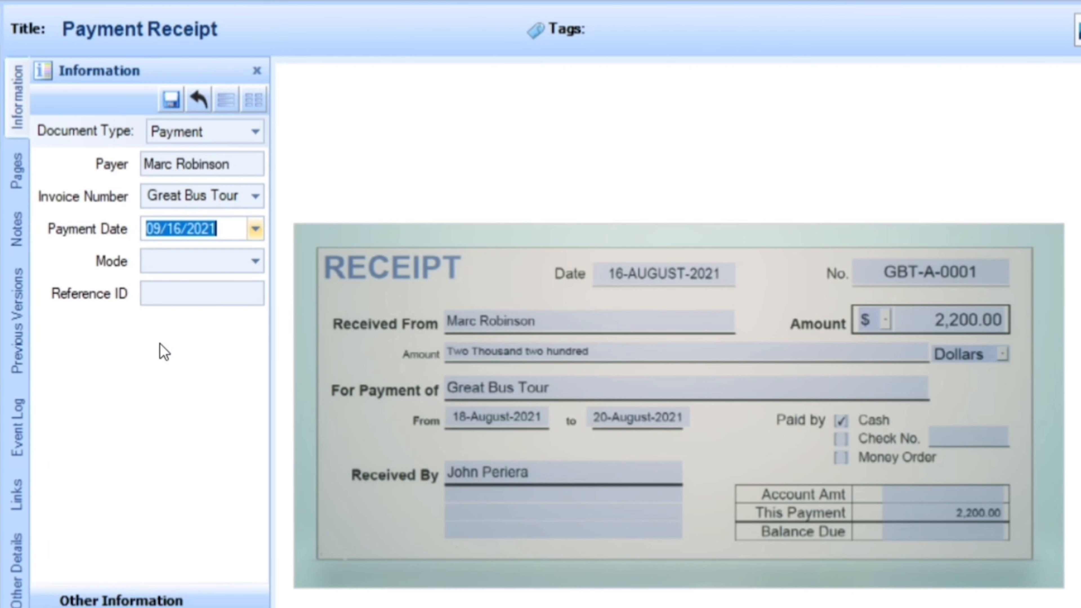
{"action": "left_click", "coordinate": [176, 265]}
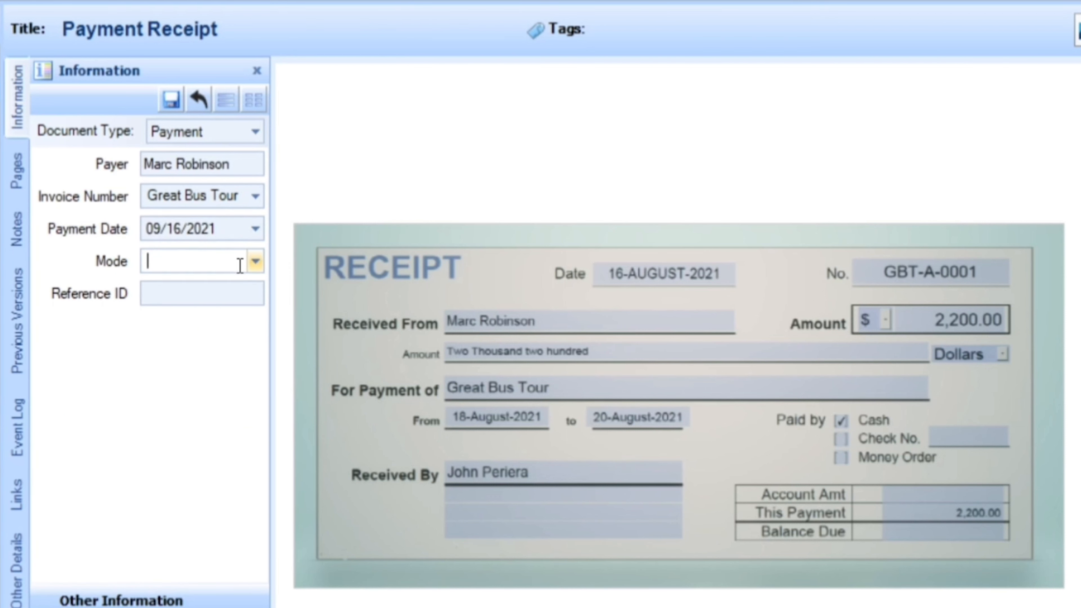
{"action": "left_click", "coordinate": [256, 261]}
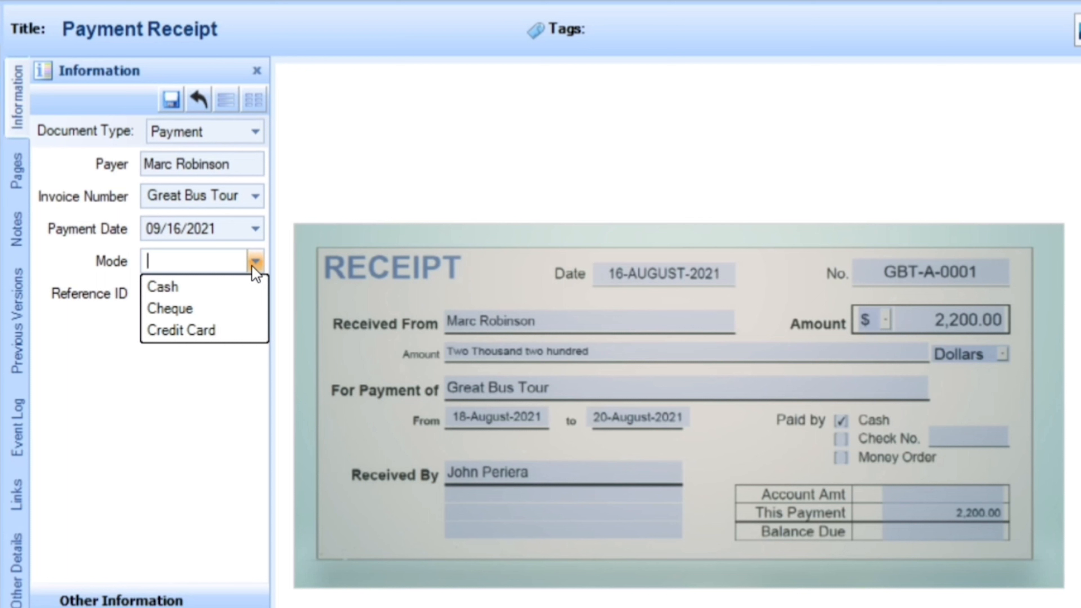
{"action": "left_click", "coordinate": [239, 284]}
Step: Enter the payment's reference number in the Reference ID field
{"action": "left_click", "coordinate": [230, 296]}
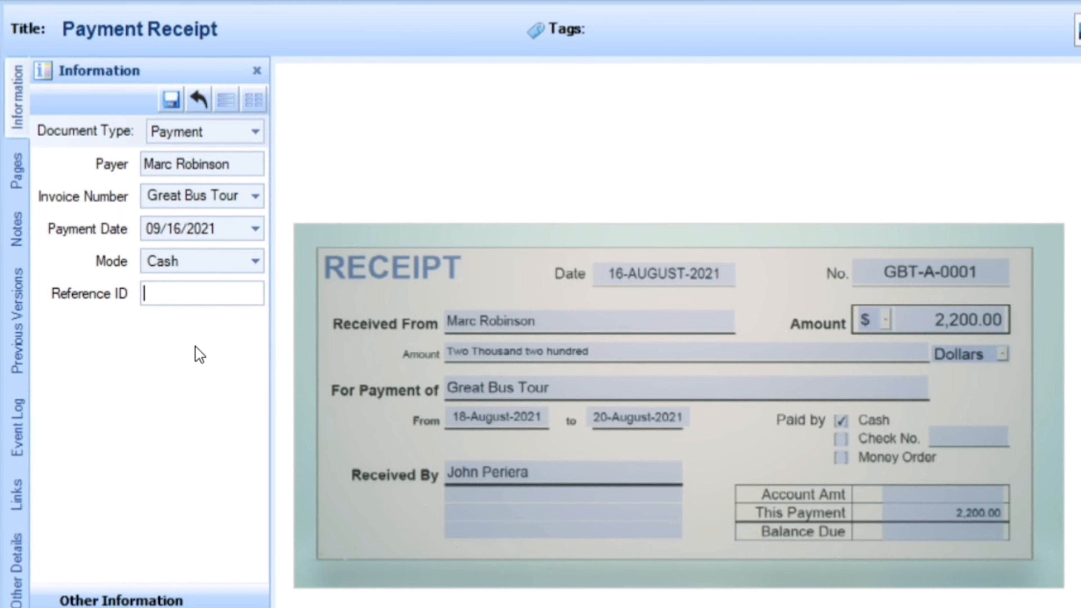
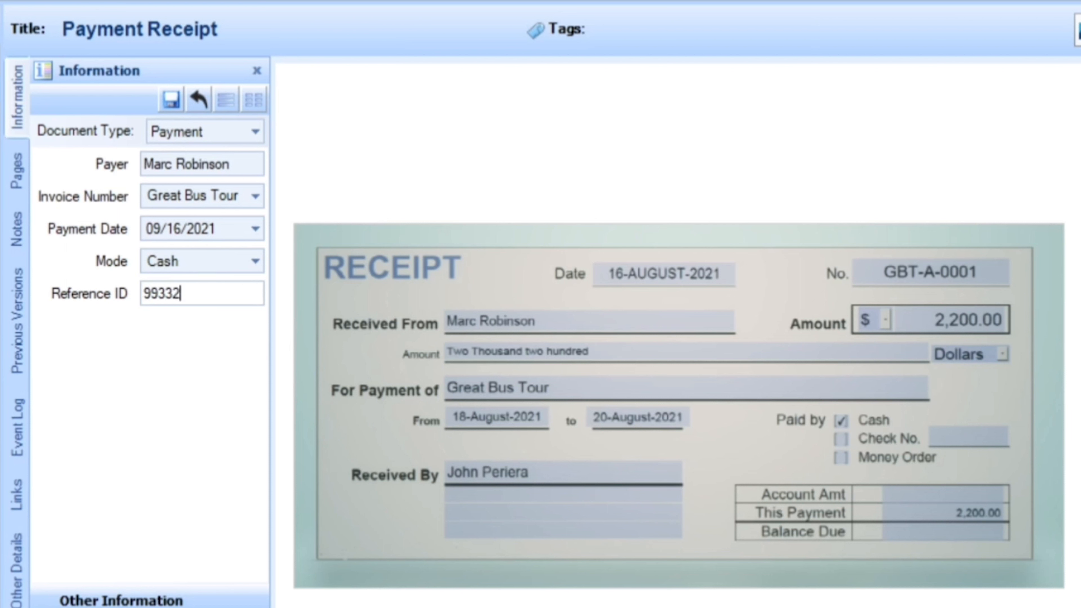